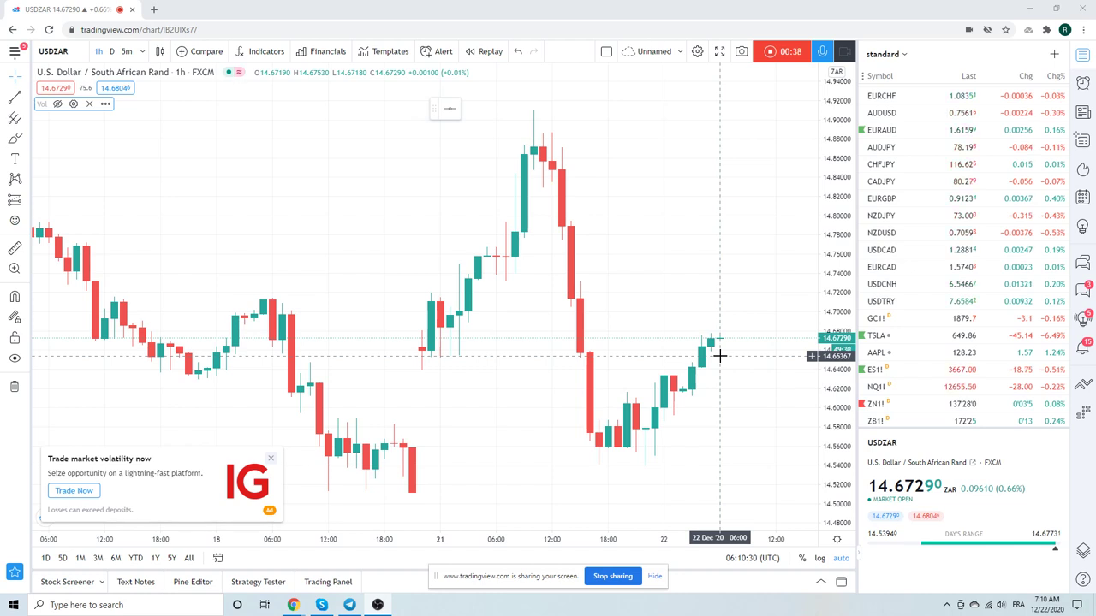
- Switch the chart to EURUSD and display it with daily (D) candles
scroll(927, 230, "up", 5)
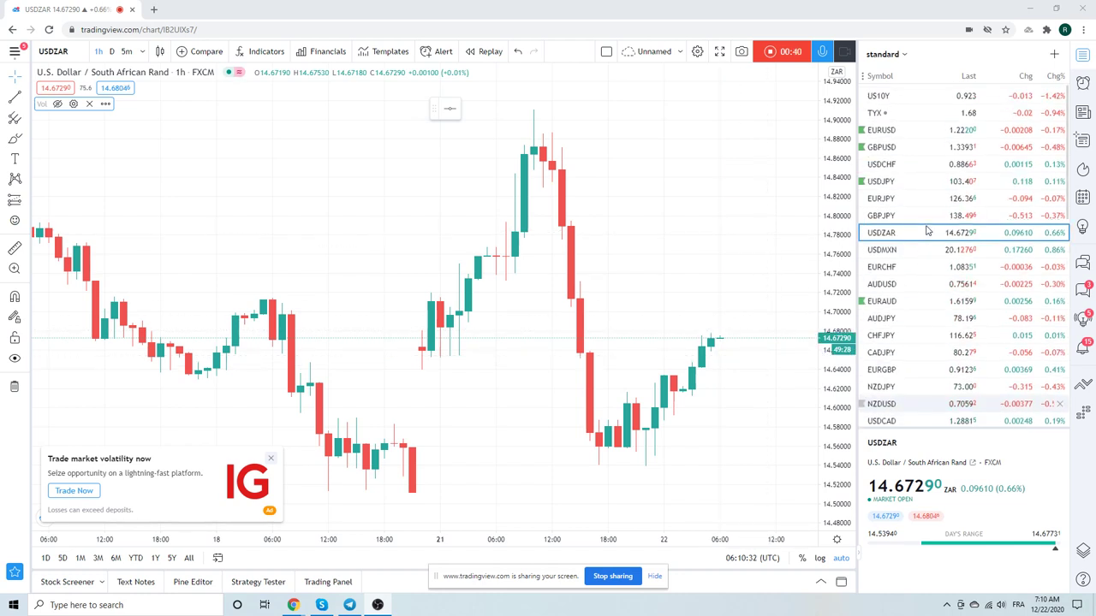
left_click(884, 134)
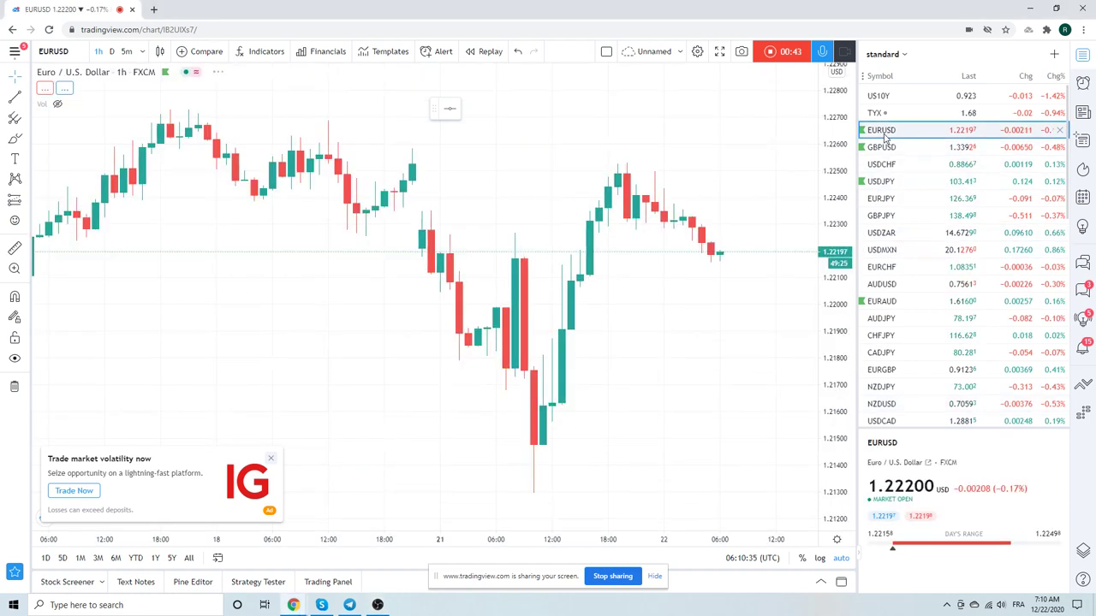
left_click(110, 53)
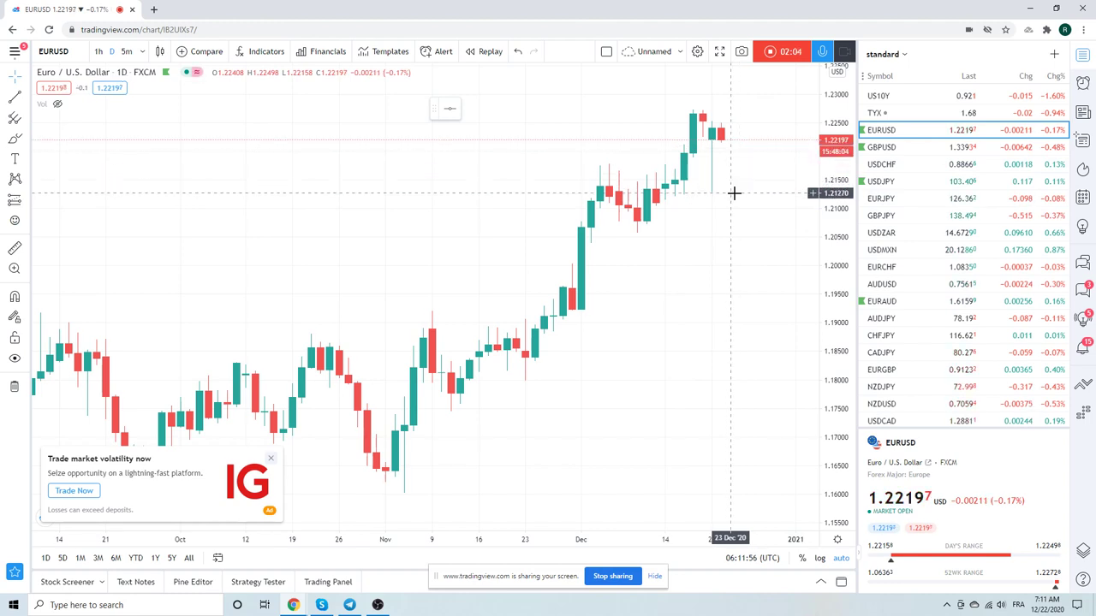
- Put EURUSD on 1h candles and zoom out the chart
left_click(99, 53)
scroll(335, 149, "down", 3)
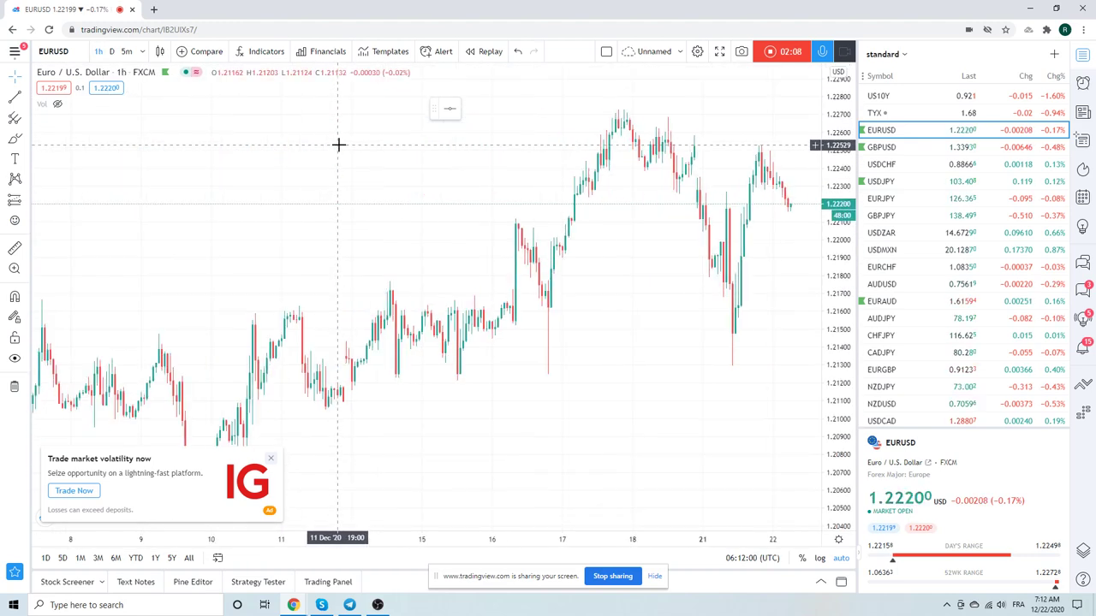
scroll(282, 129, "down", 2)
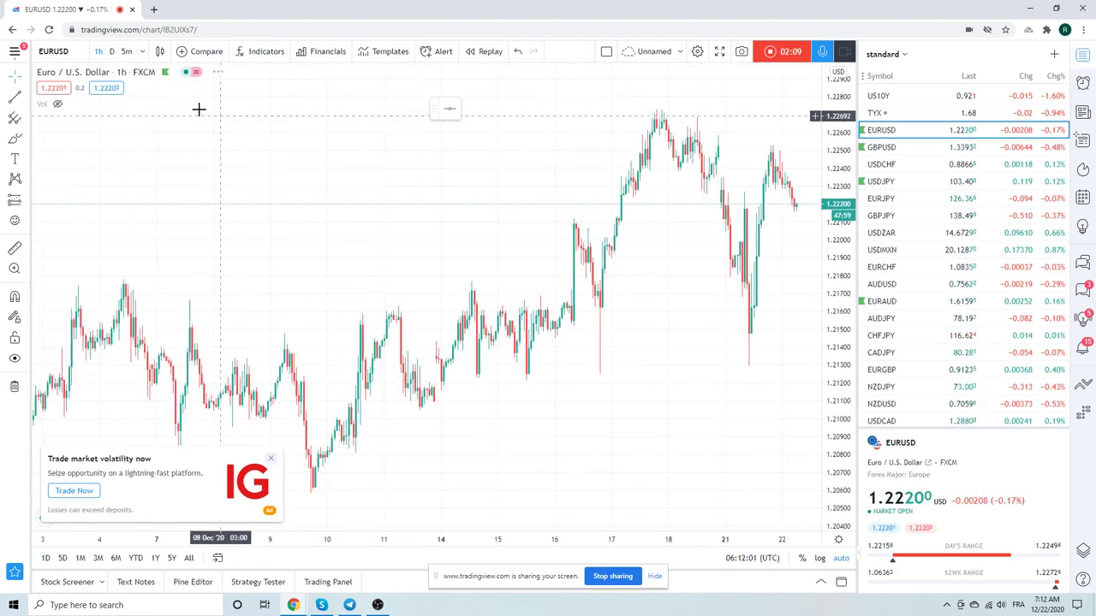
- Draw an extended trend line through the 15 Dec and 20 Dec lows near 1.212
left_click(25, 98)
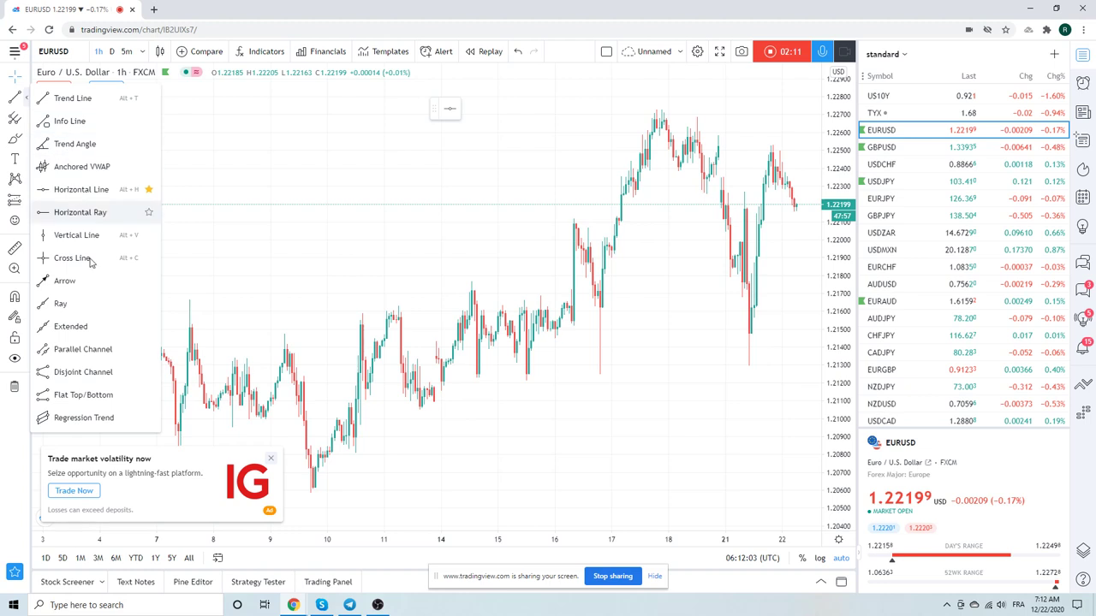
left_click(94, 326)
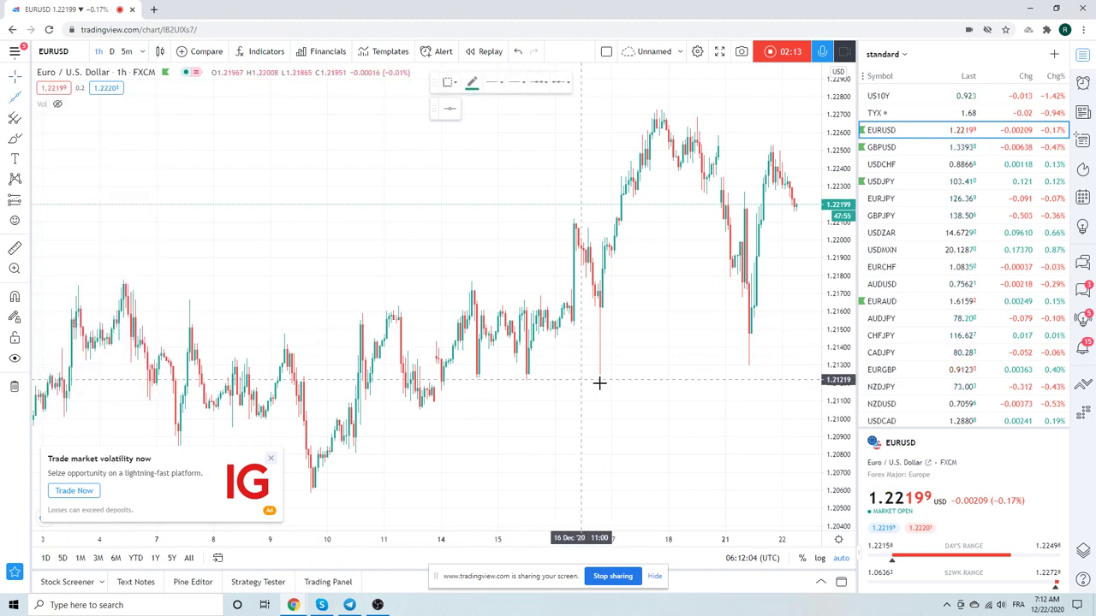
left_click(528, 381)
left_click(723, 368)
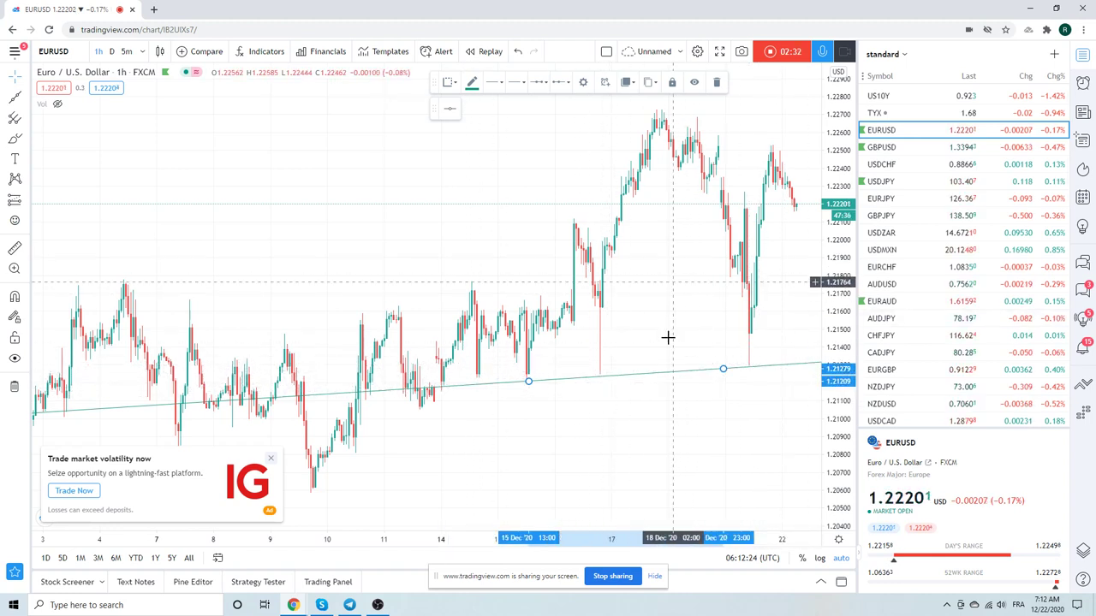
- Show the hourly GBPUSD chart from the watchlist
left_click(891, 152)
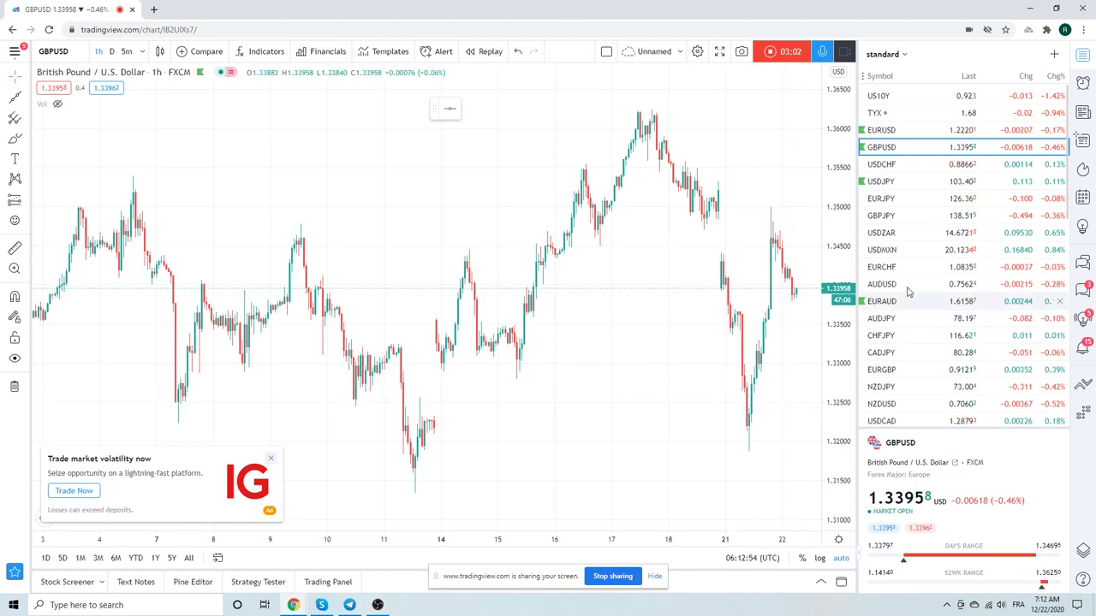
- View the USDCHF chart, then switch to the hourly USDJPY chart
left_click(881, 164)
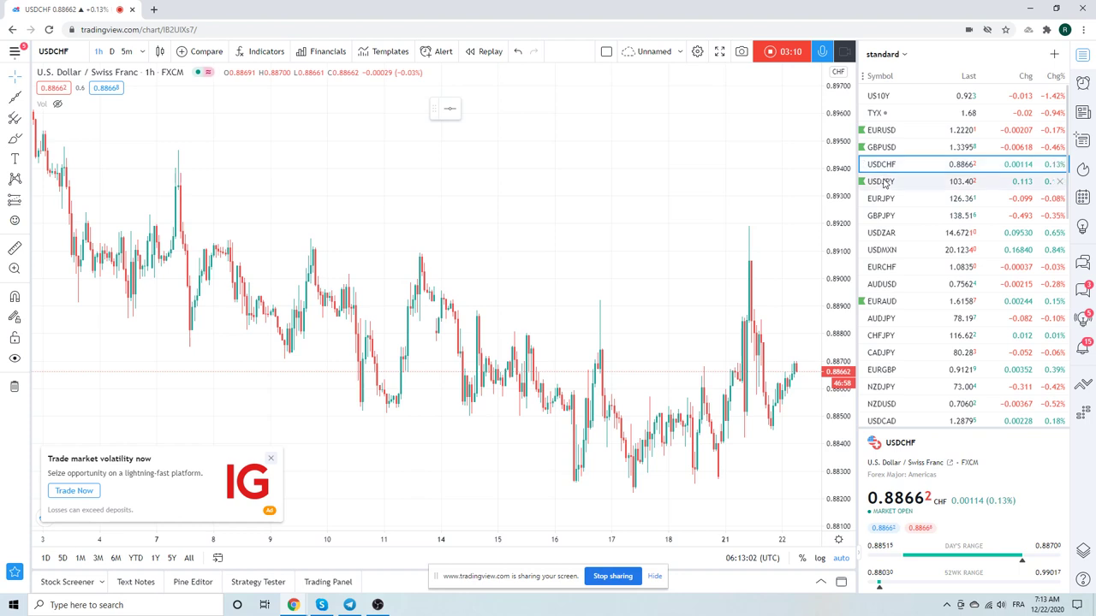
left_click(885, 182)
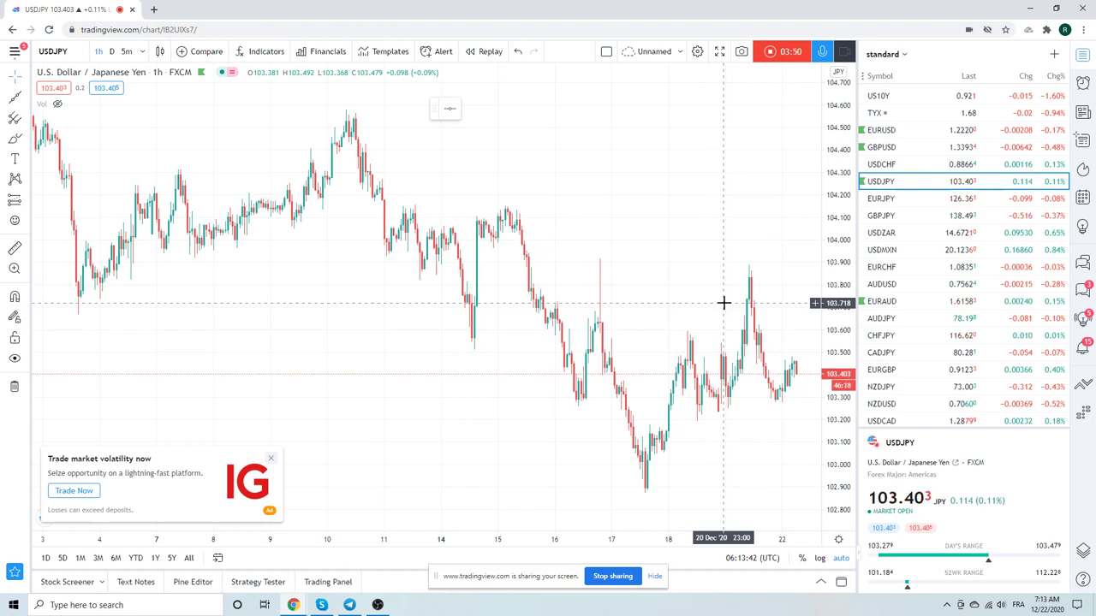
- View EURJPY on daily candles, then switch to the daily GBPJPY chart
left_click(883, 201)
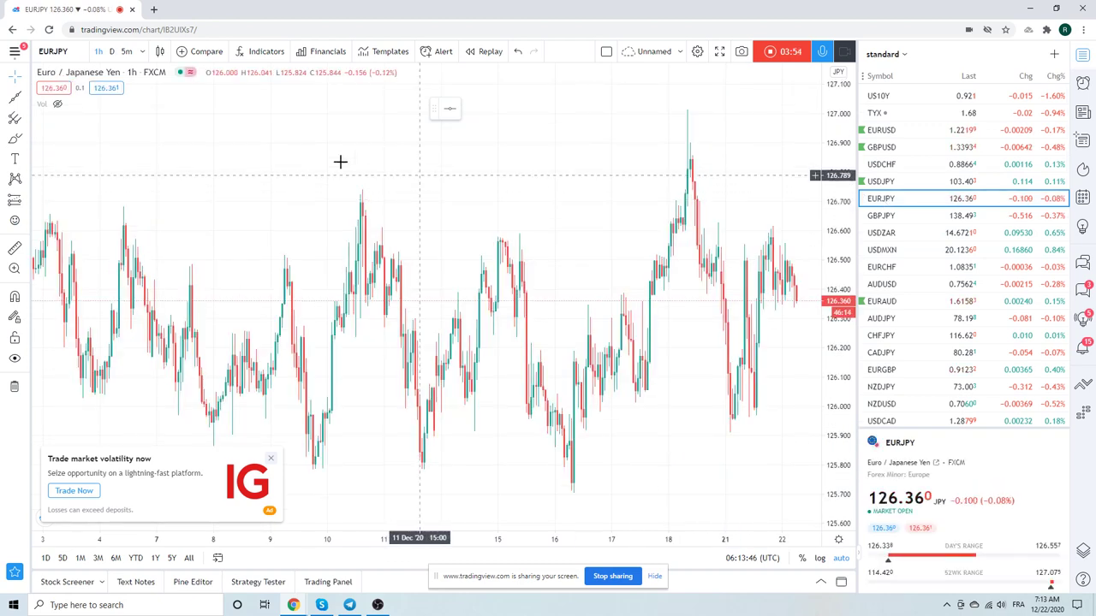
left_click(111, 51)
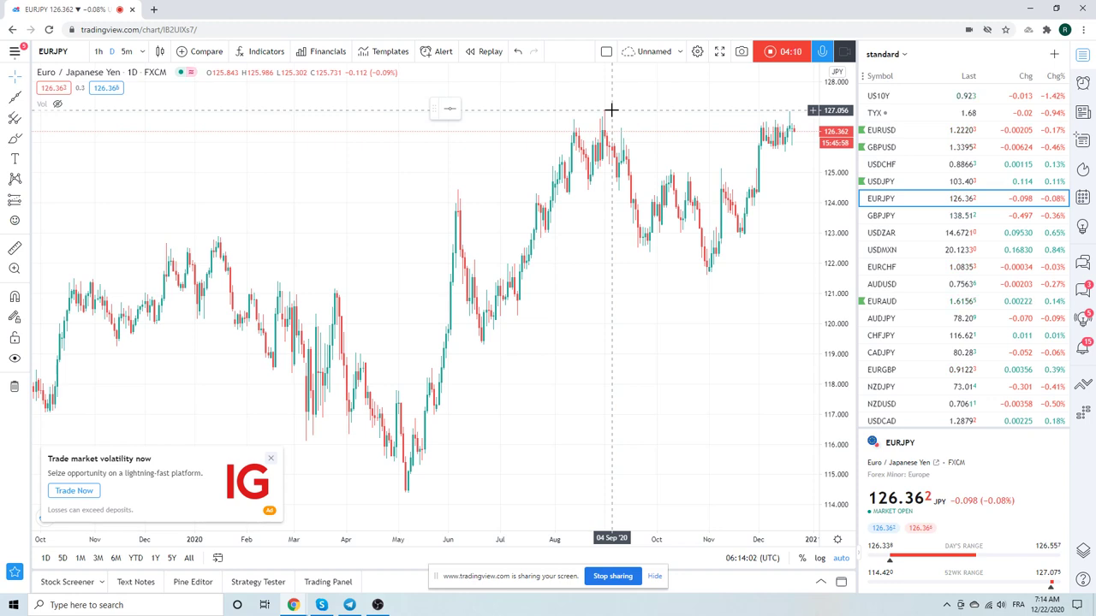
left_click(879, 222)
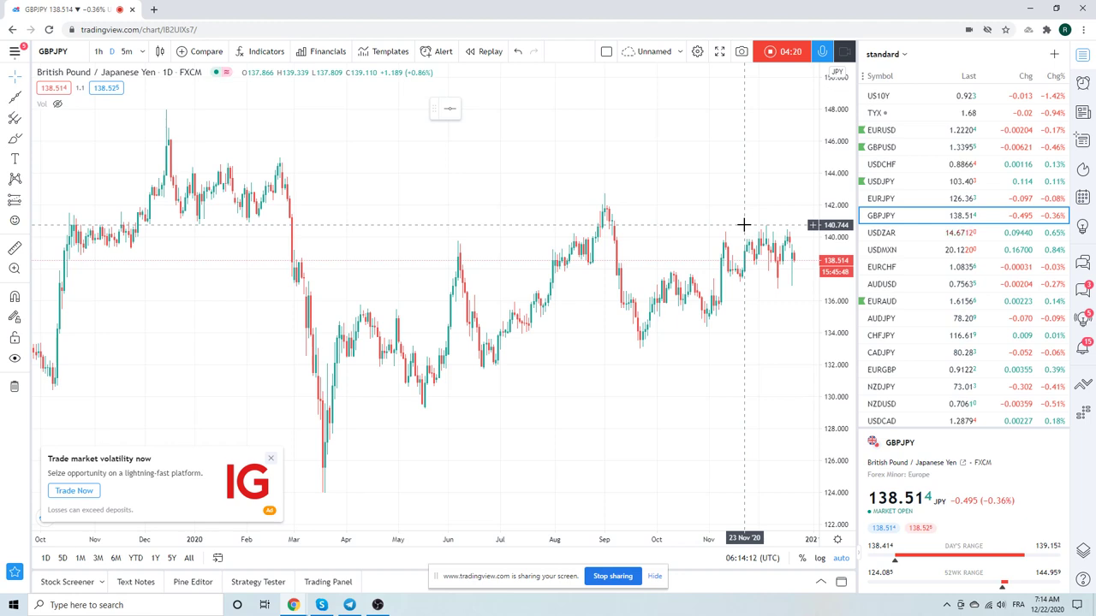
- Show the daily USDZAR chart zoomed in on the November–December candles
left_click(890, 236)
scroll(625, 289, "up", 3)
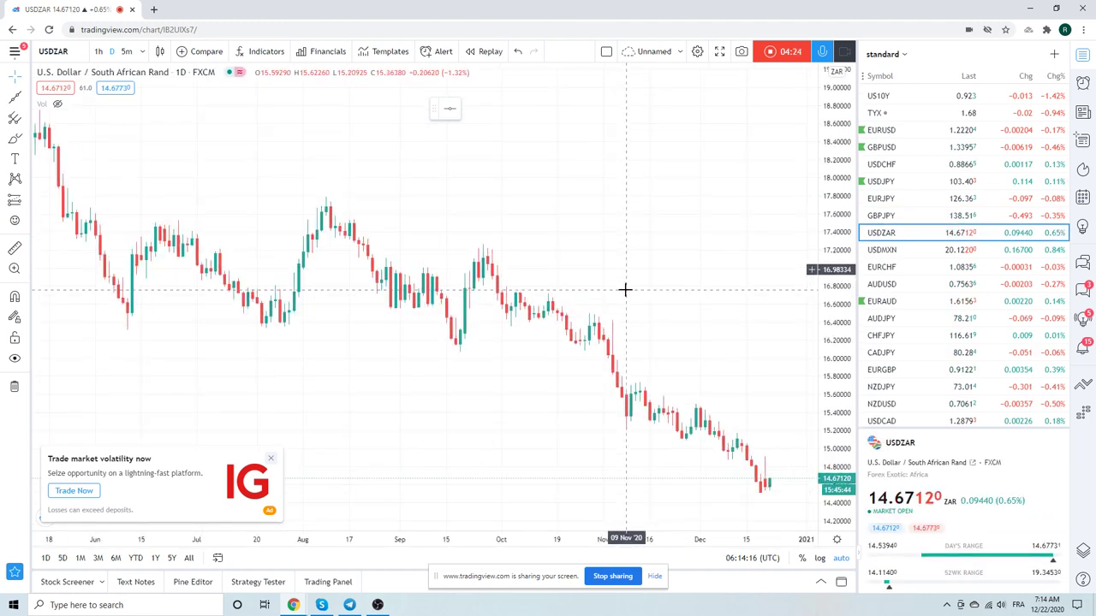
scroll(625, 289, "up", 5)
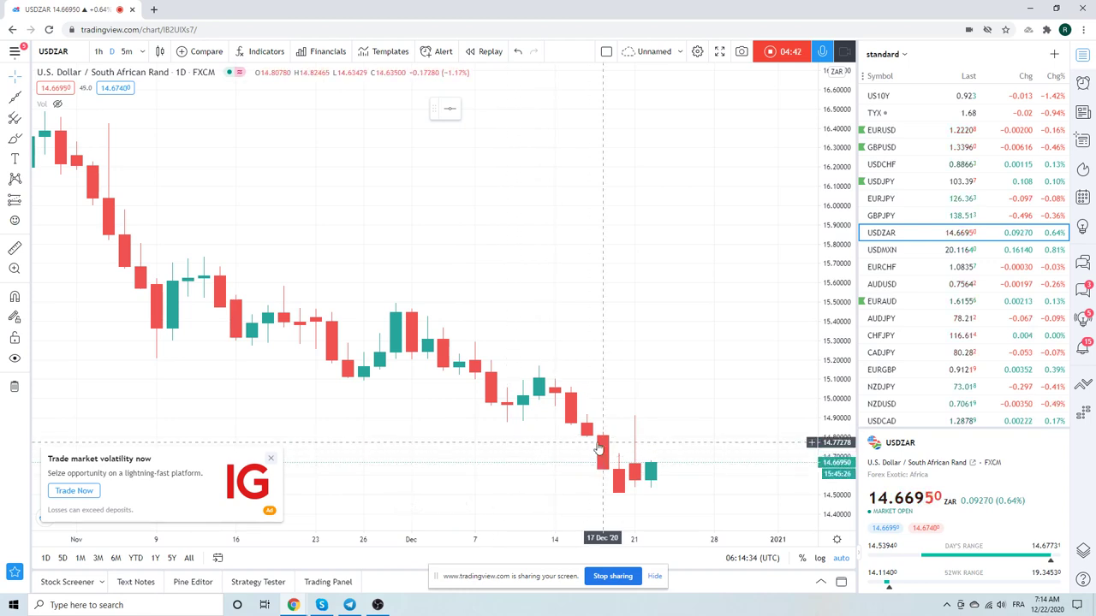
- Close the IG ad and dismiss the 'No ads on any chart' upgrade offer
left_click(272, 460)
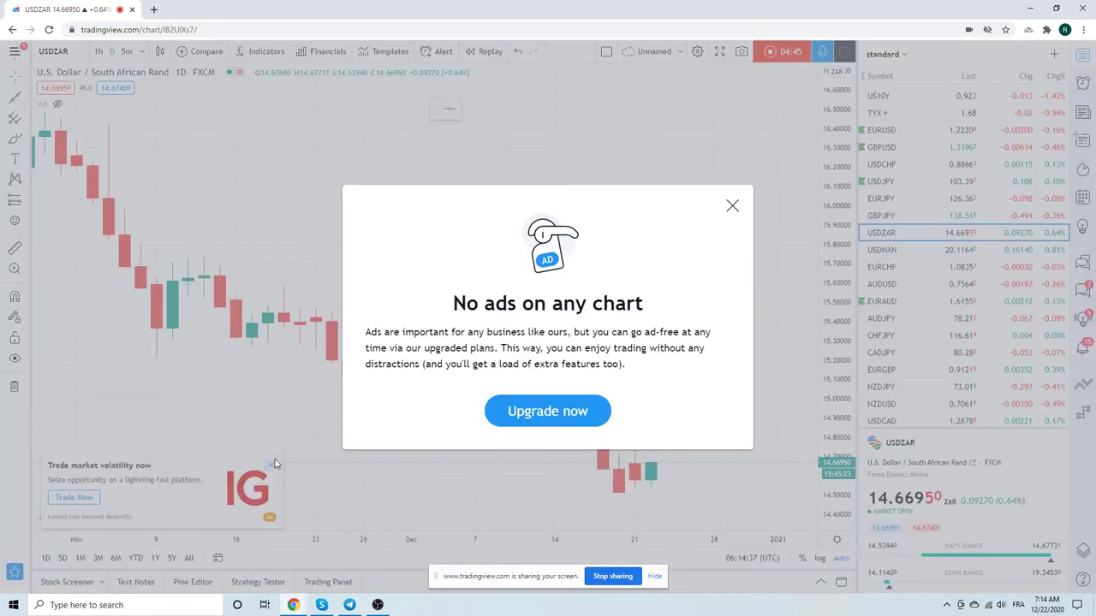
left_click(731, 206)
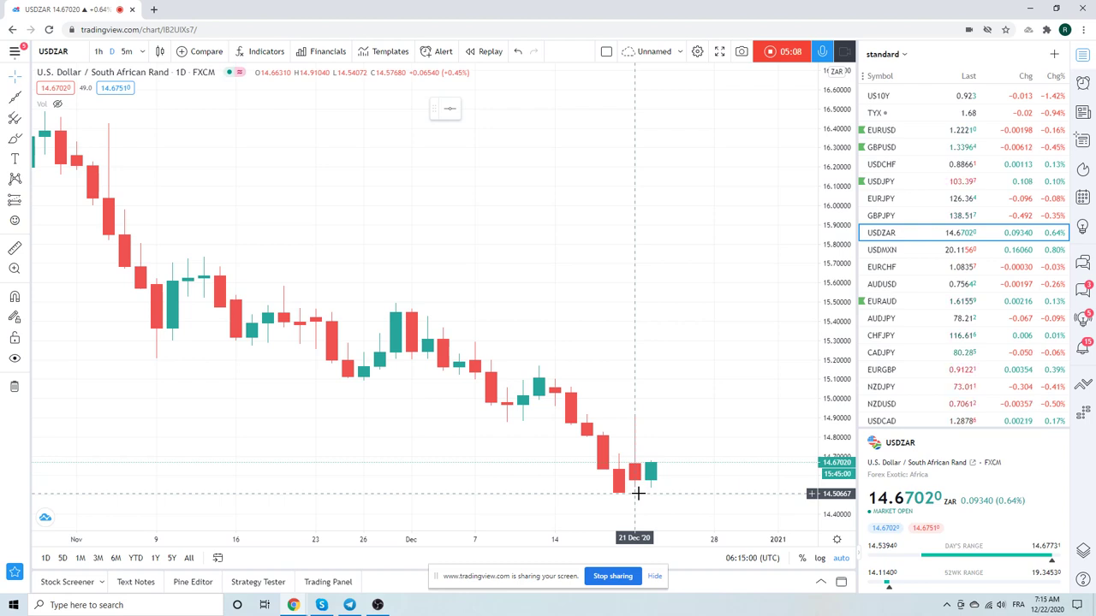
- Review the daily USDMXN chart, then switch to the daily AUDUSD chart
left_click(882, 250)
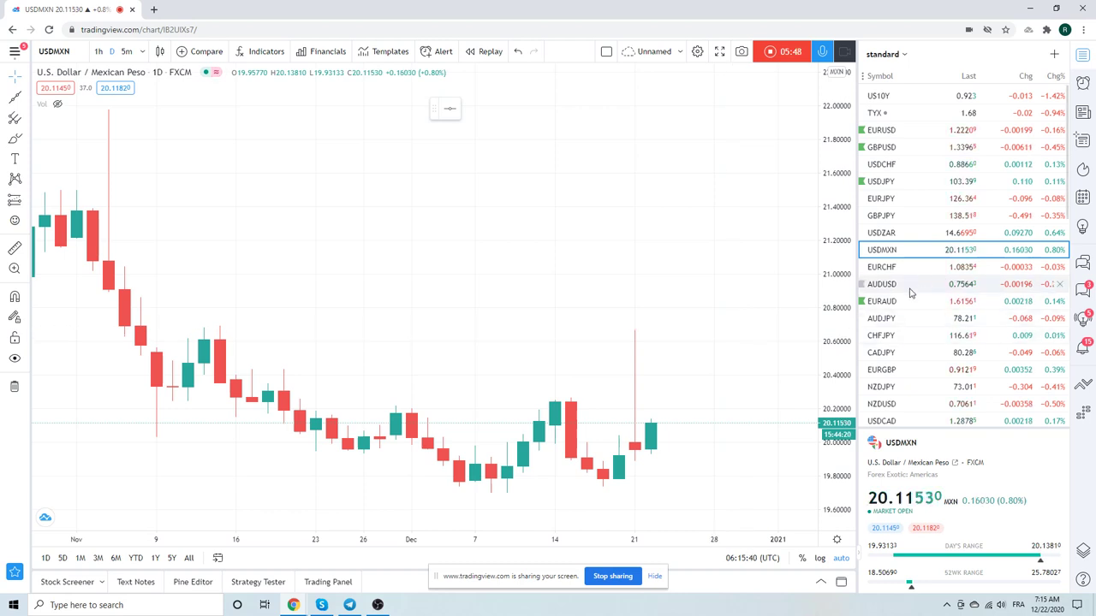
left_click(887, 285)
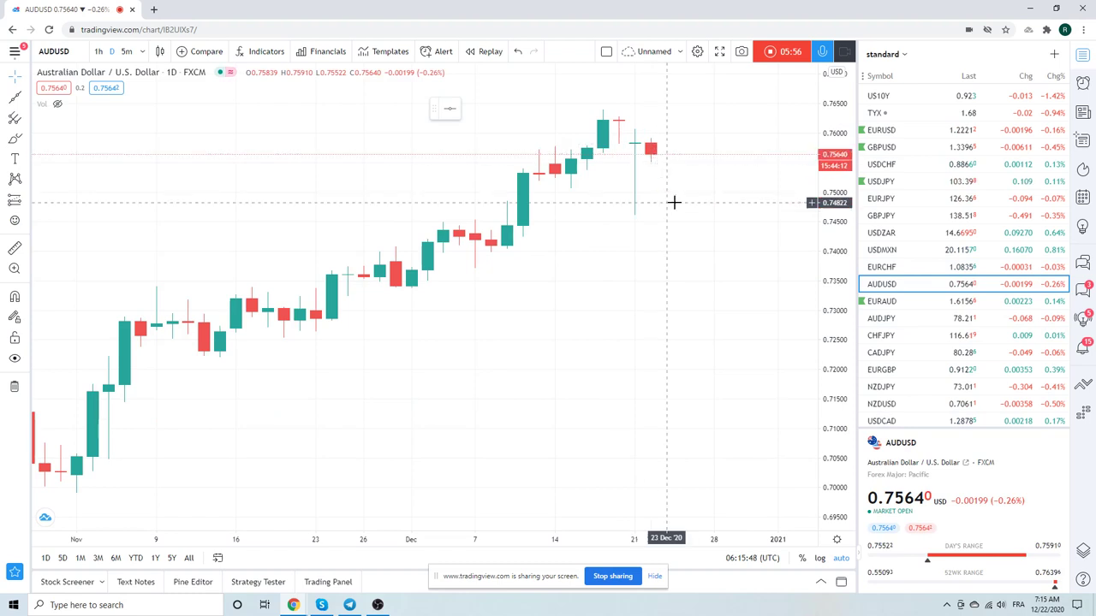
- View AUDUSD on 1h, AUDJPY on 1h and daily, then the daily CHFJPY chart
left_click(98, 52)
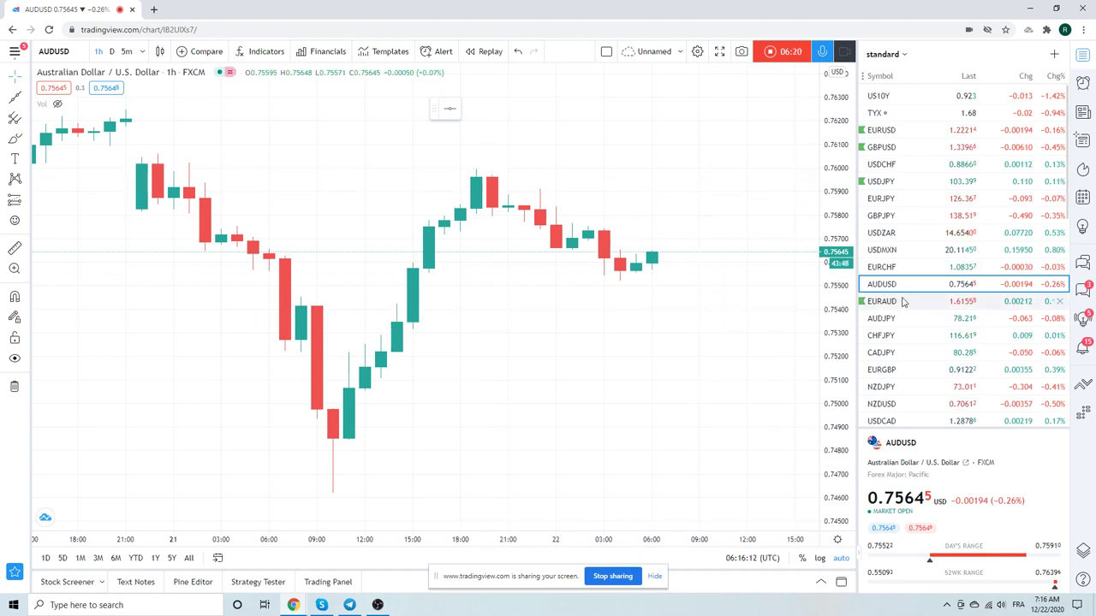
left_click(895, 325)
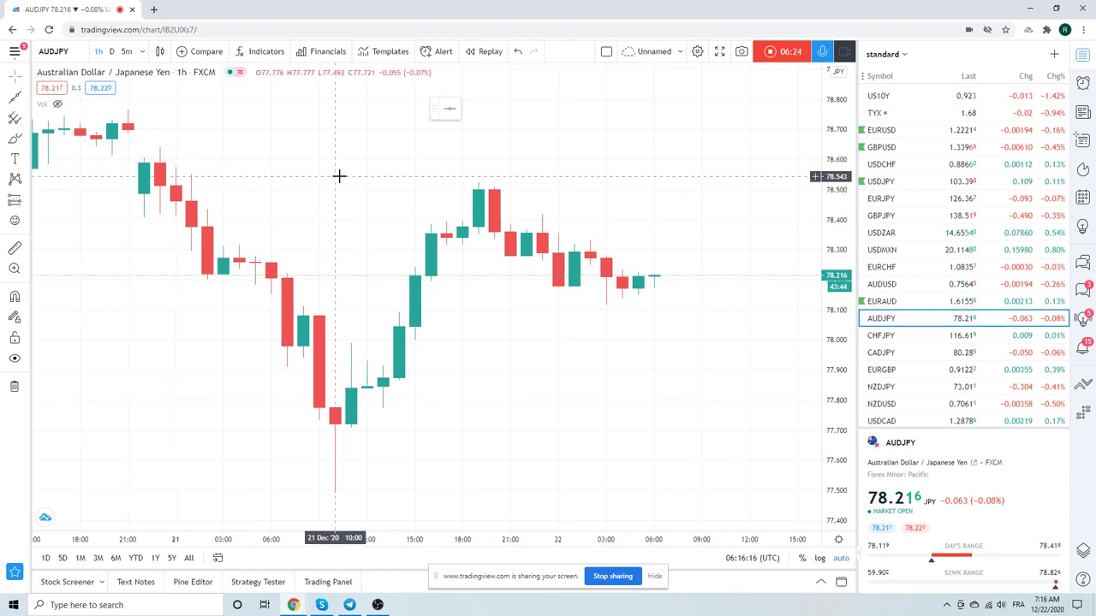
left_click(112, 51)
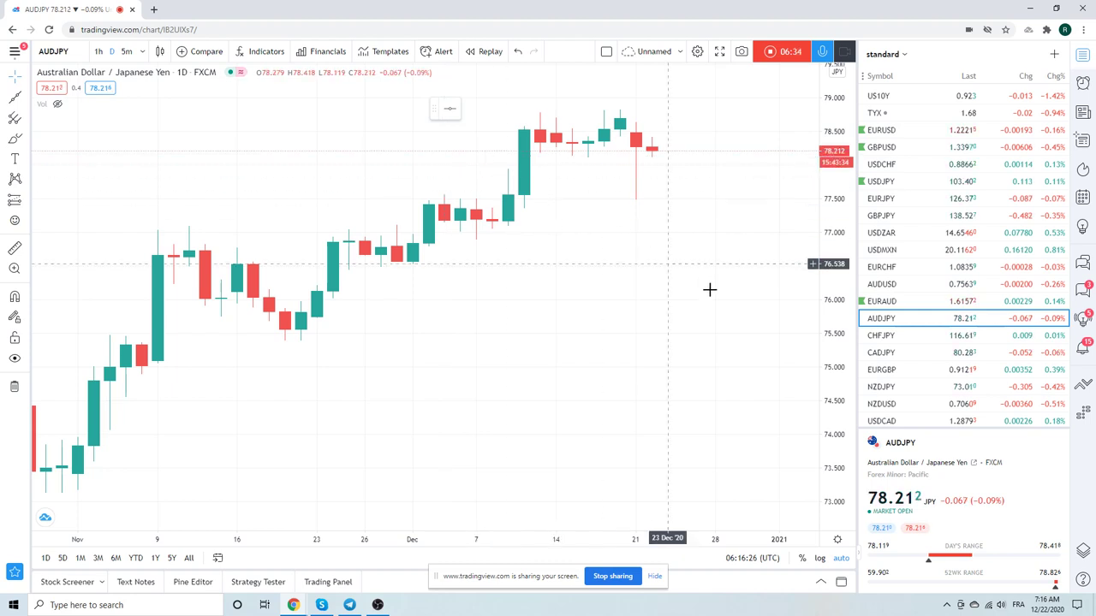
left_click(879, 336)
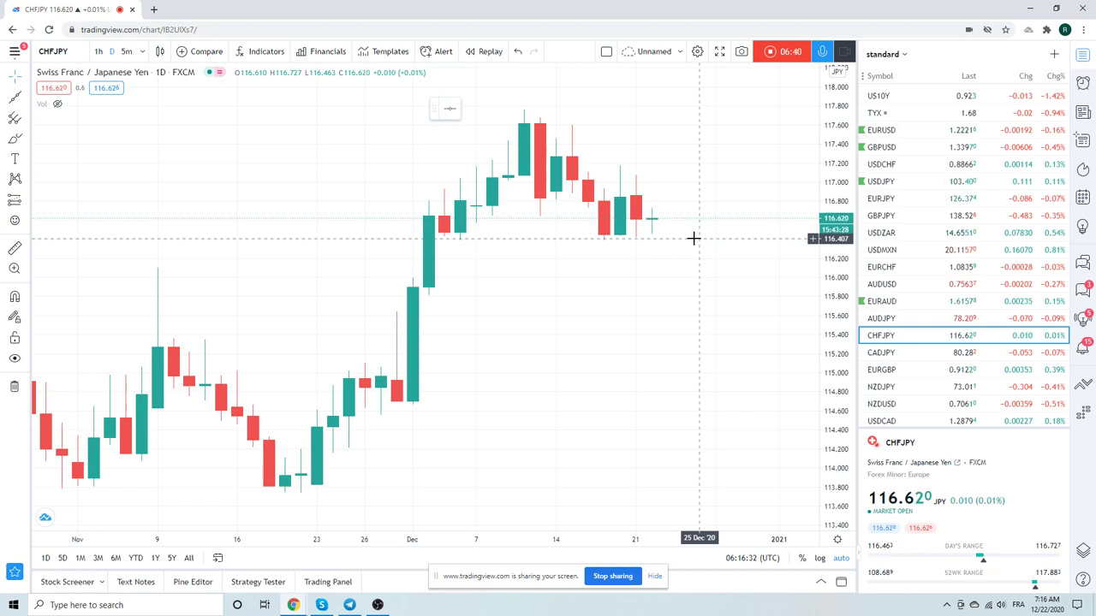
- Set CHFJPY to 4-hour candles and zoom out
left_click(141, 54)
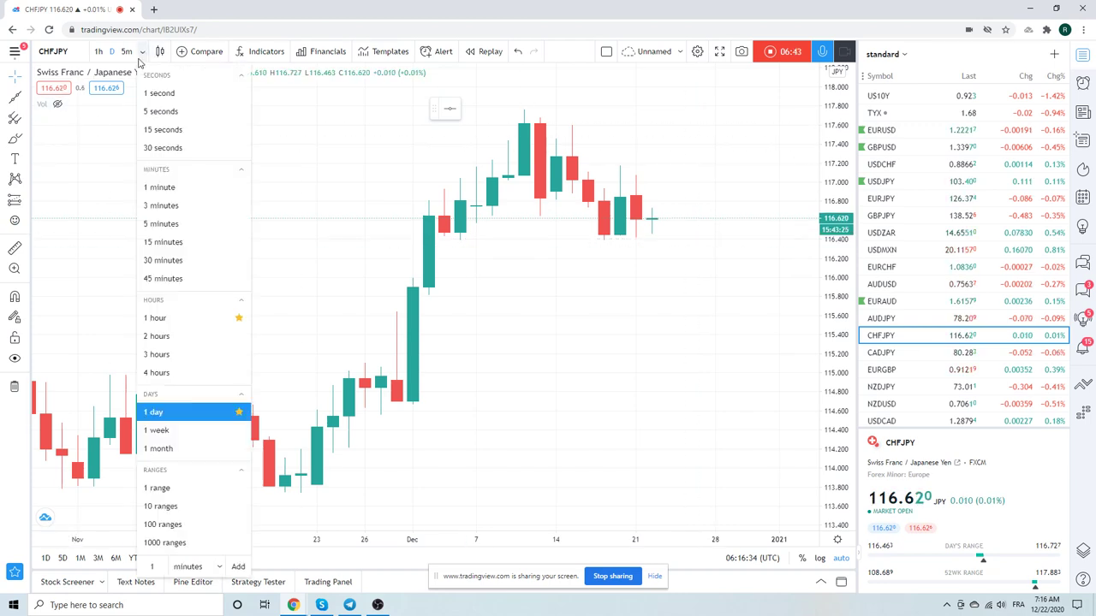
left_click(185, 373)
scroll(374, 217, "down", 6)
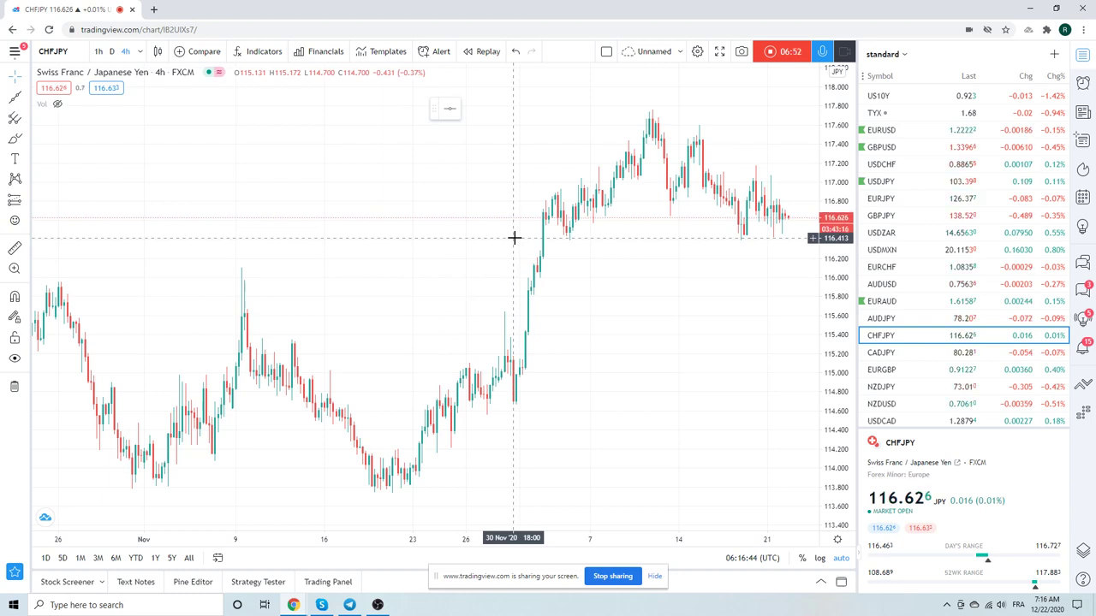
- Review CADJPY, then show the 4-hour EURGBP chart zoomed in
left_click(892, 352)
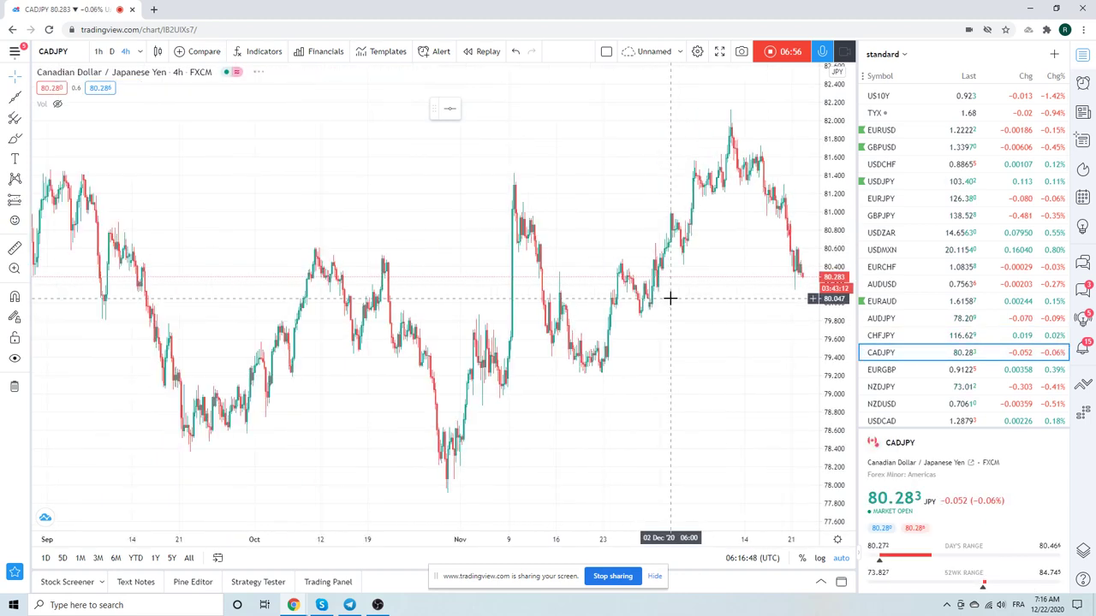
left_click(895, 371)
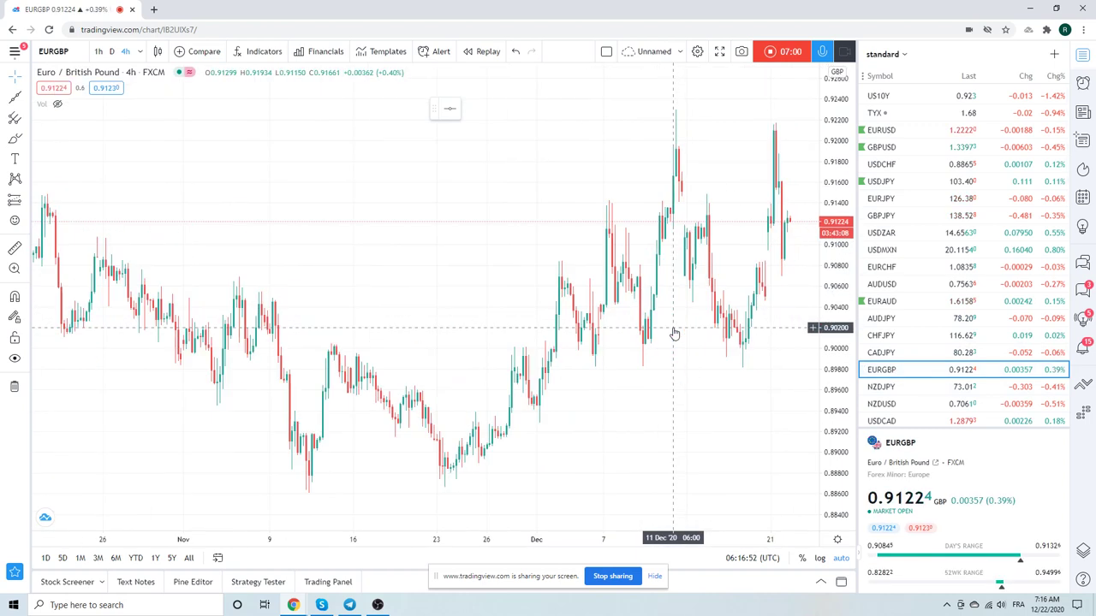
scroll(674, 333, "up", 2)
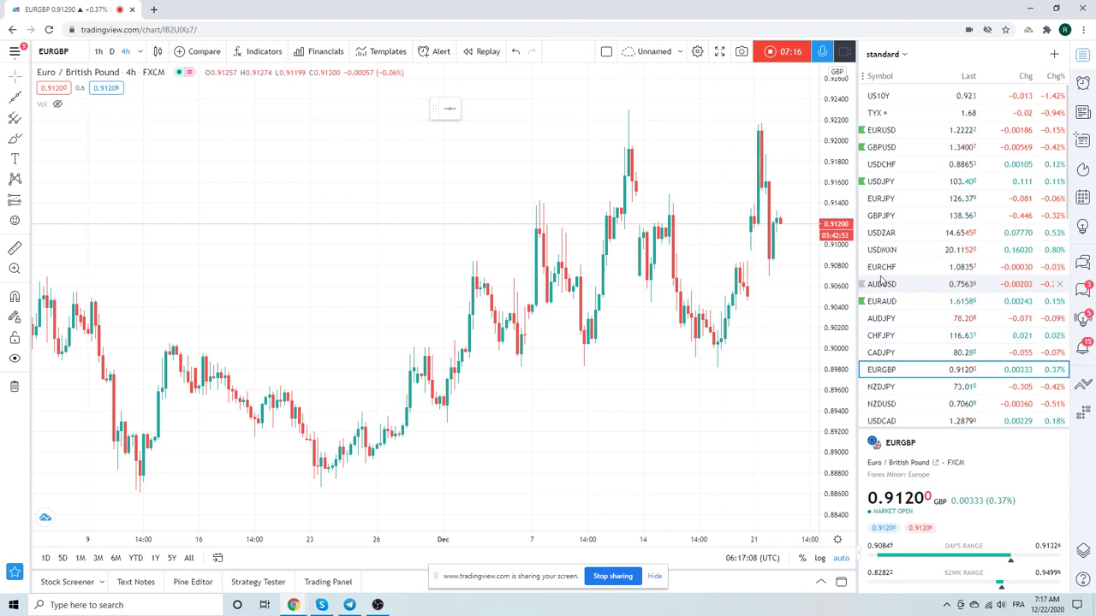
- Show NZDJPY on daily candles, then go back to the EURUSD chart
left_click(892, 390)
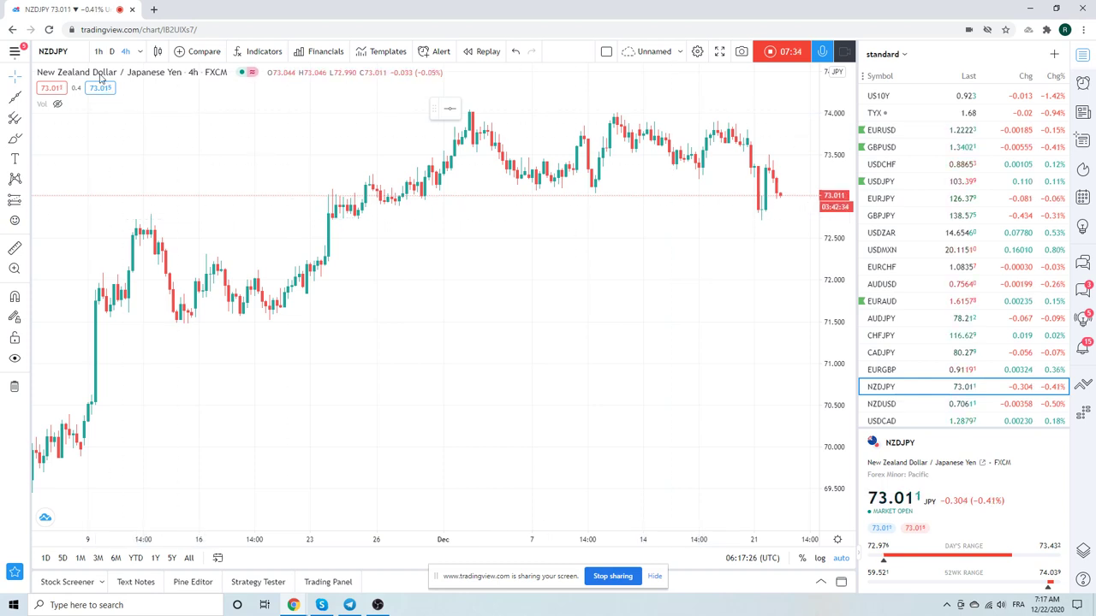
key("d")
key("Return")
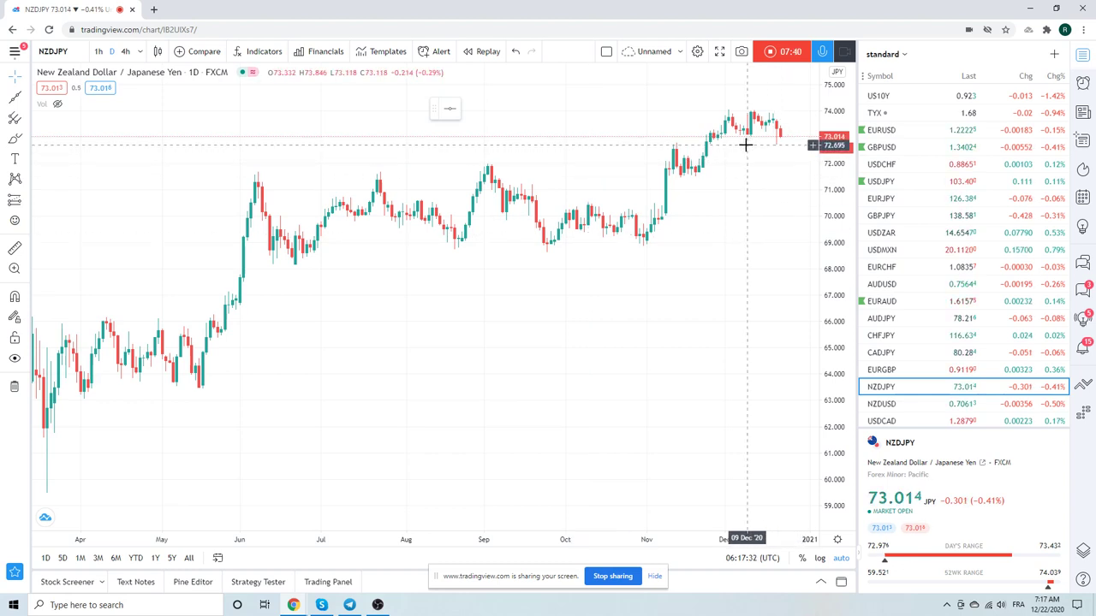
left_click(887, 130)
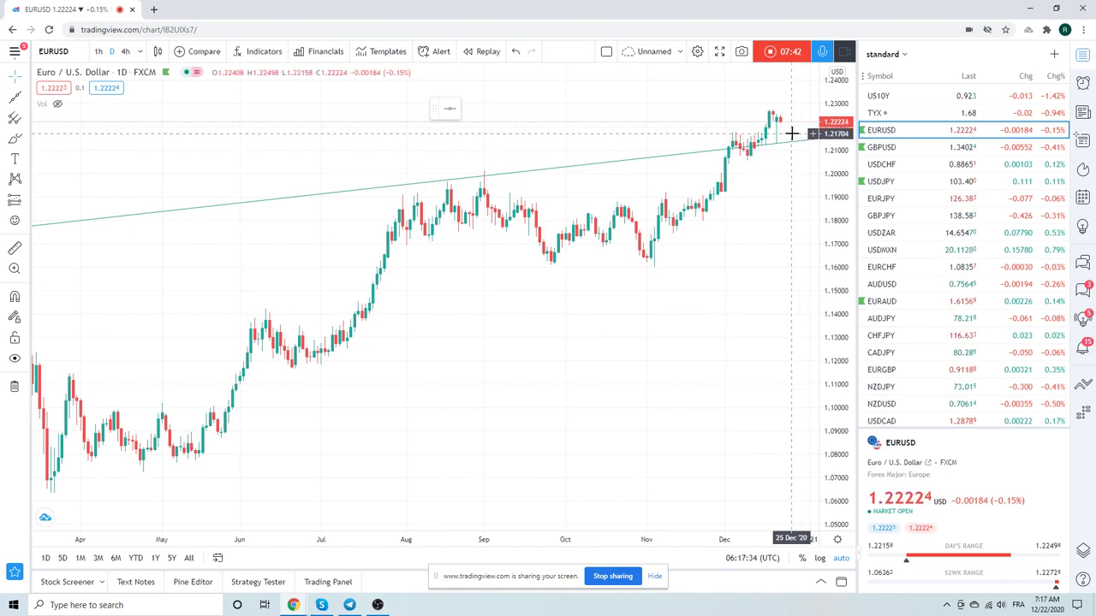
- Flip through the USDJPY, USDZAR, USDMXN and USDCAD charts from the watchlist
left_click(883, 181)
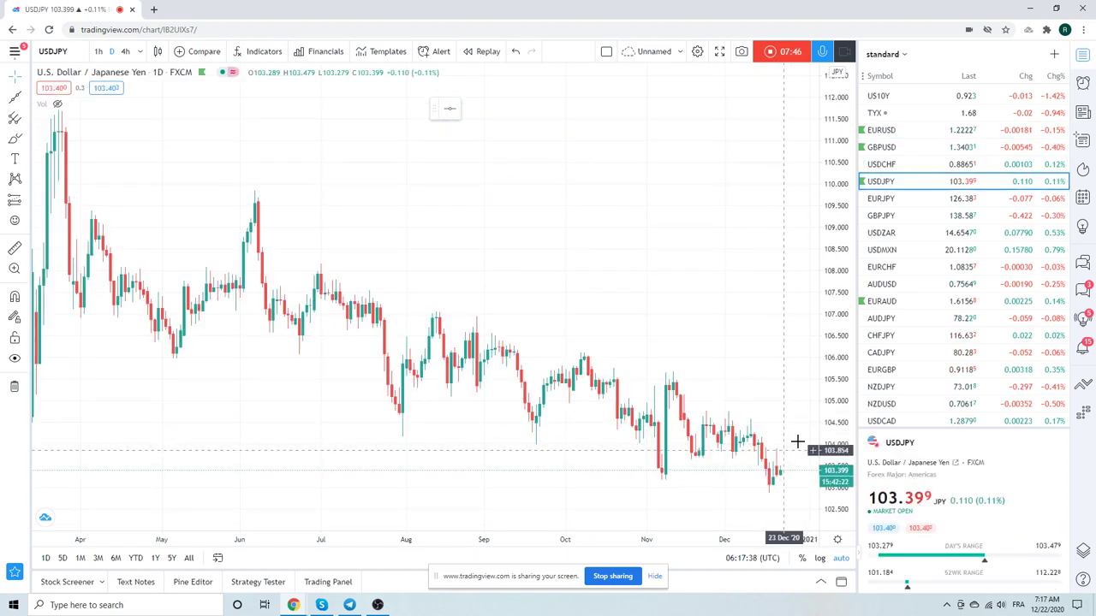
left_click(899, 237)
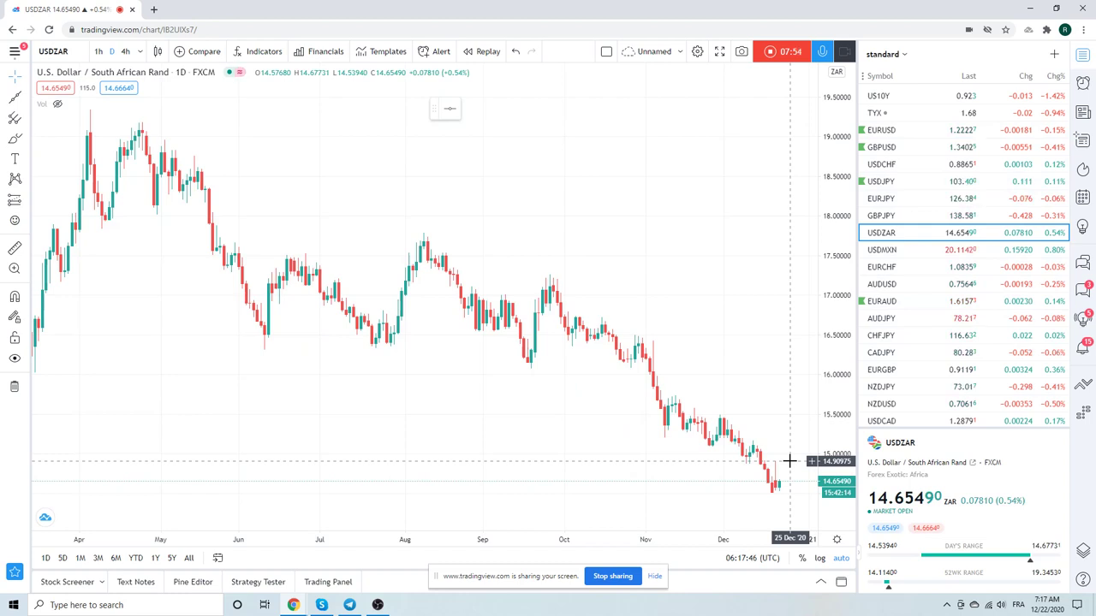
left_click(893, 253)
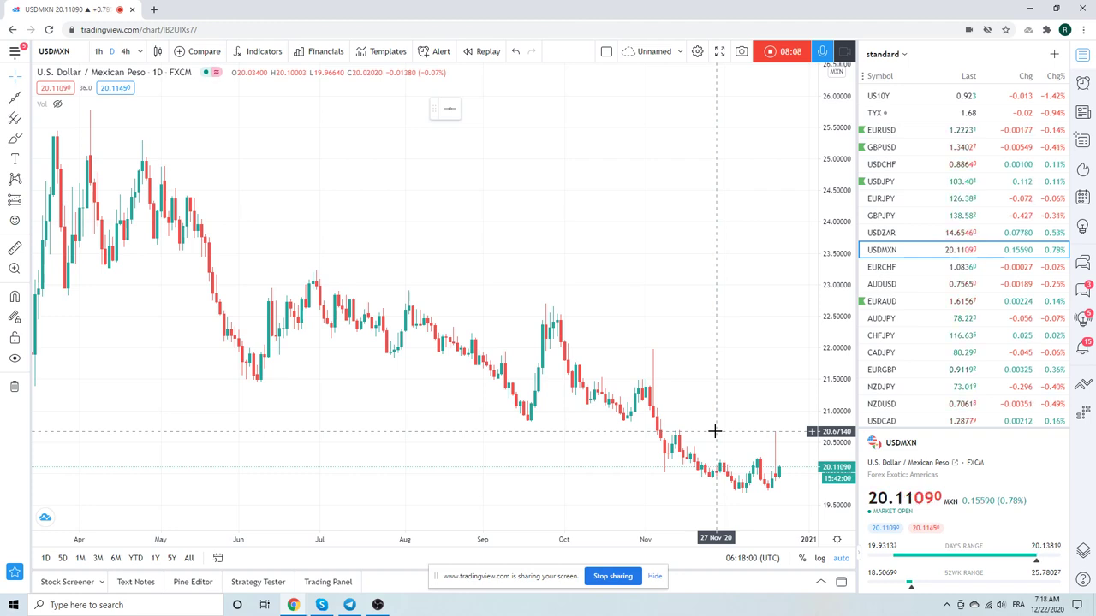
scroll(914, 342, "down", 1)
left_click(906, 366)
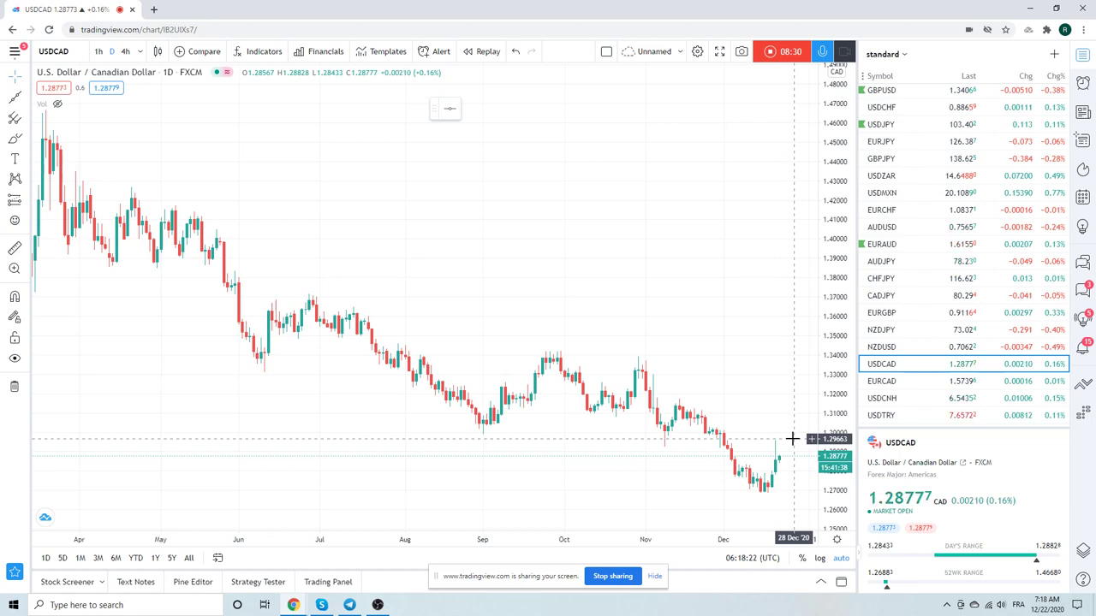
- Open the daily USDCNH chart and zoom in on the mid-October to December candles
left_click(886, 400)
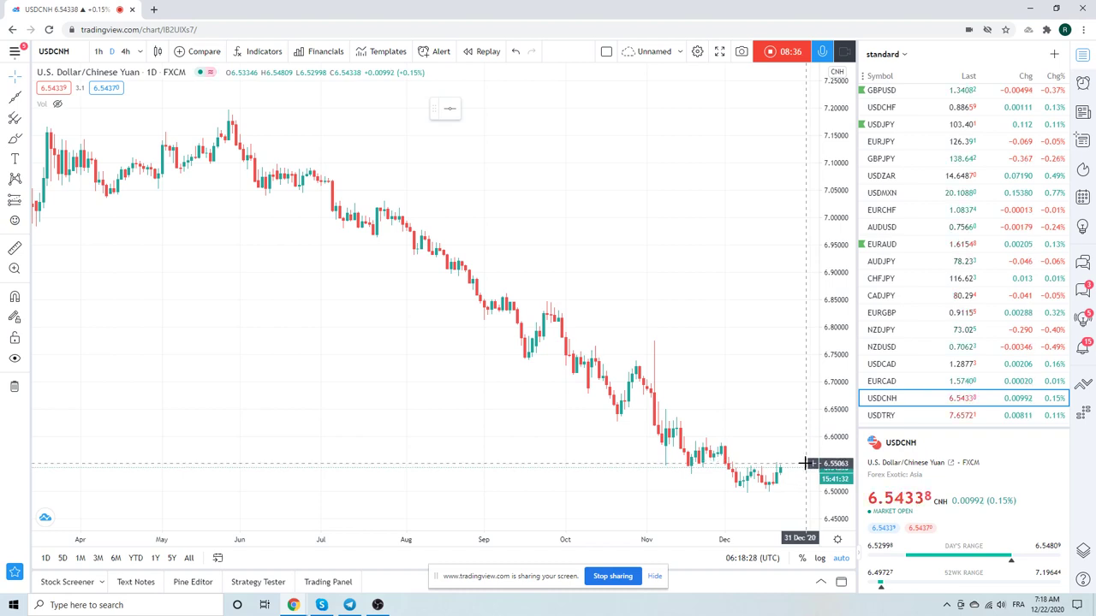
scroll(722, 416, "up", 5)
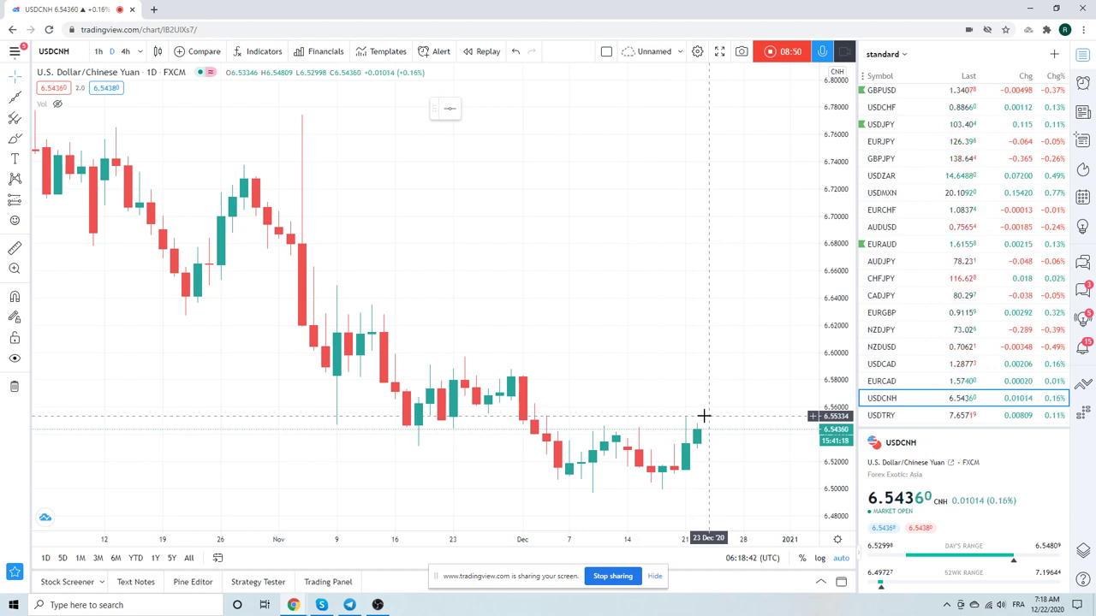
scroll(916, 334, "down", 1)
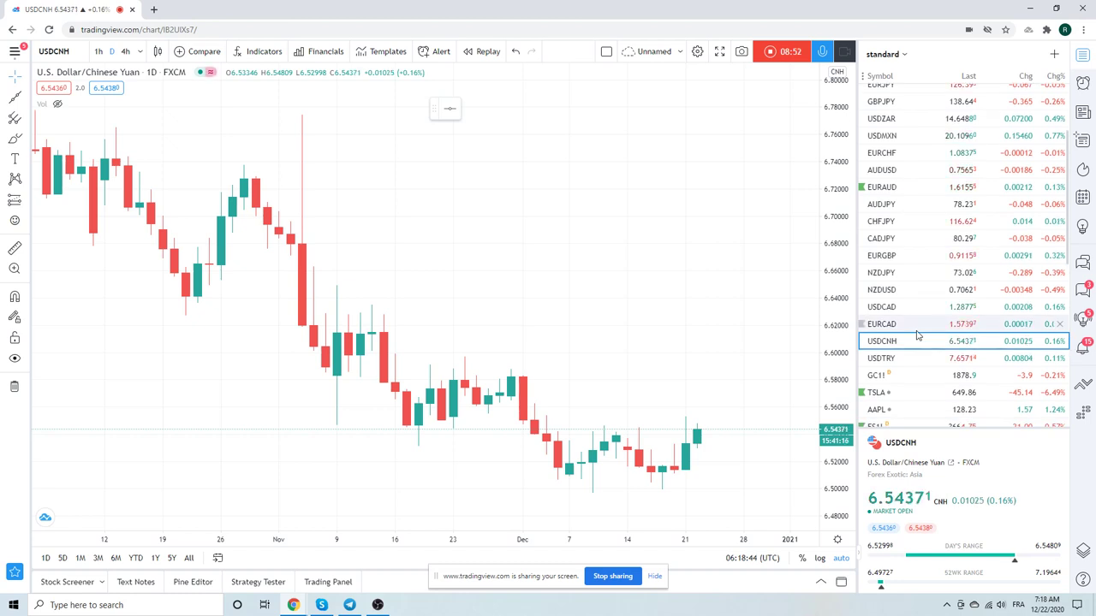
- Look at the Gold Futures (GC1!) chart, then switch to the daily Tesla (TSLA) chart
left_click(877, 375)
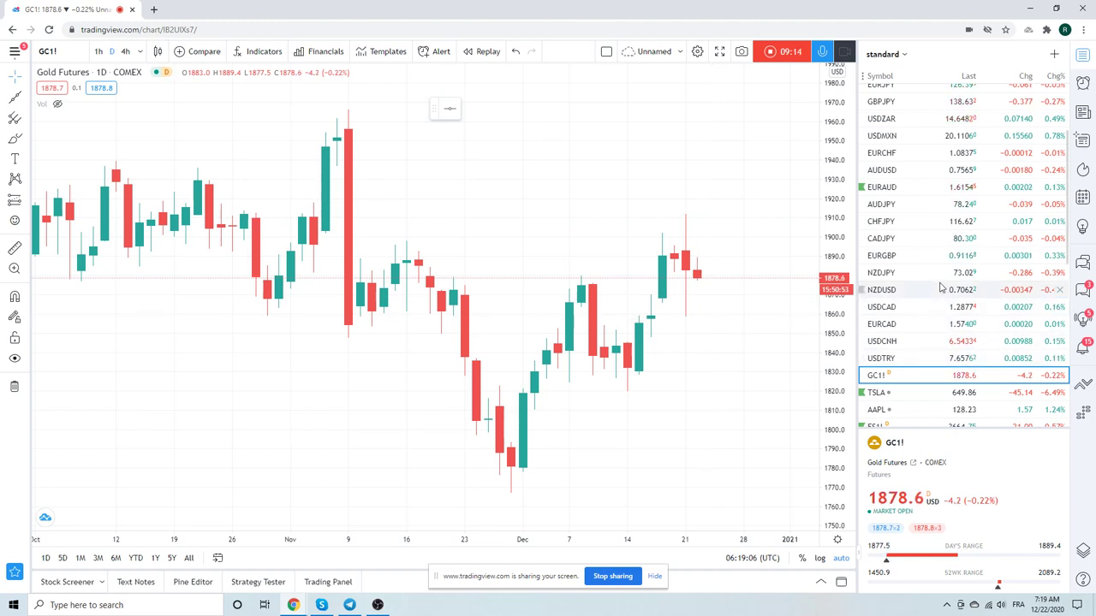
left_click(881, 393)
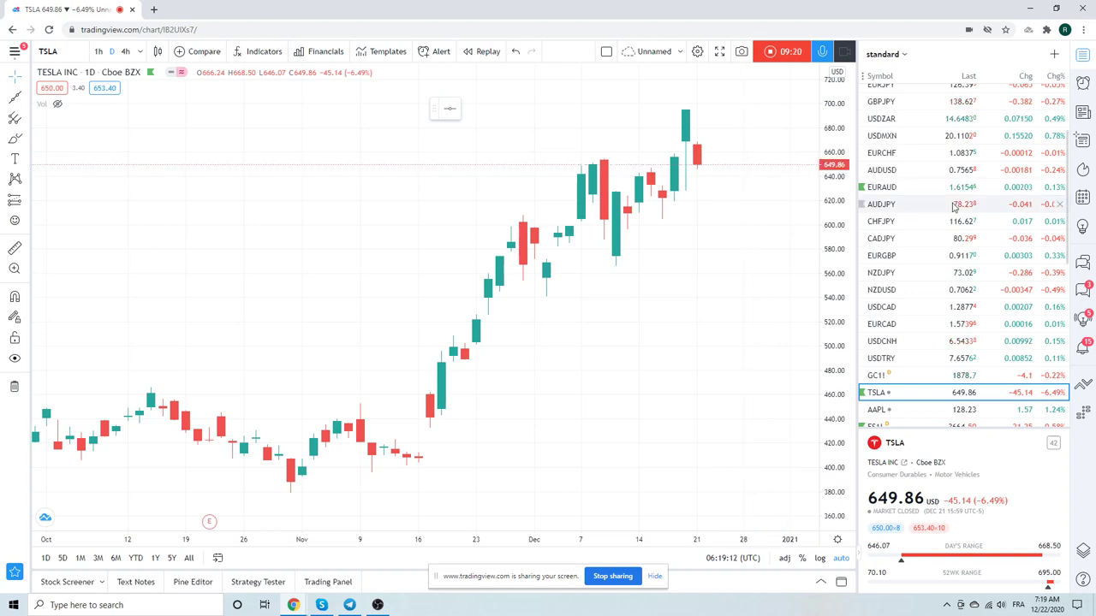
scroll(948, 197, "down", 1)
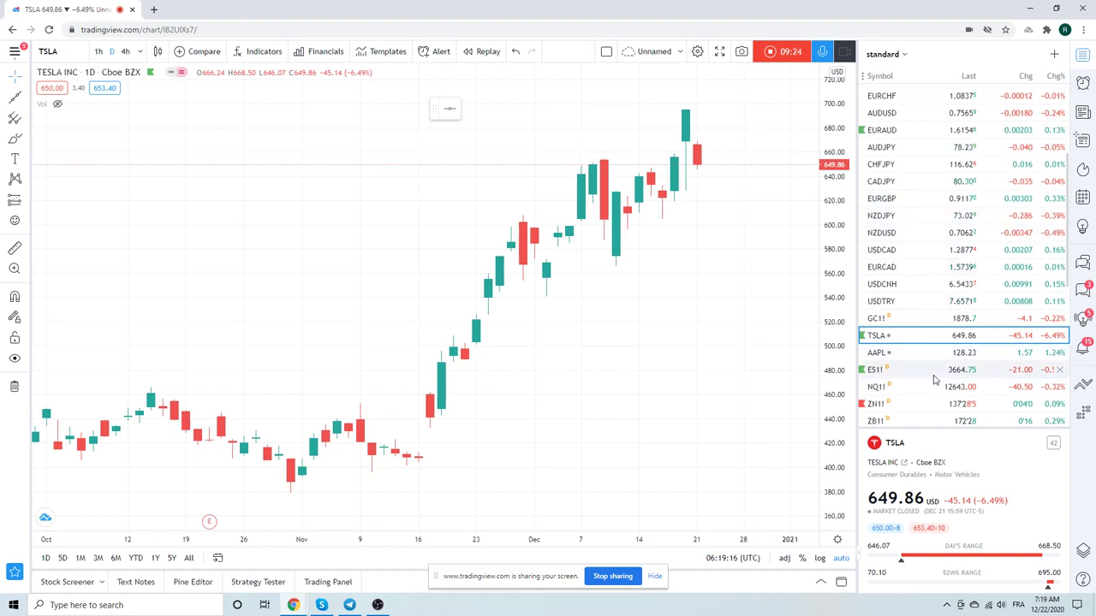
- Zoom out on the ES1! hourly chart for more history, then switch to ZB1!
left_click(899, 369)
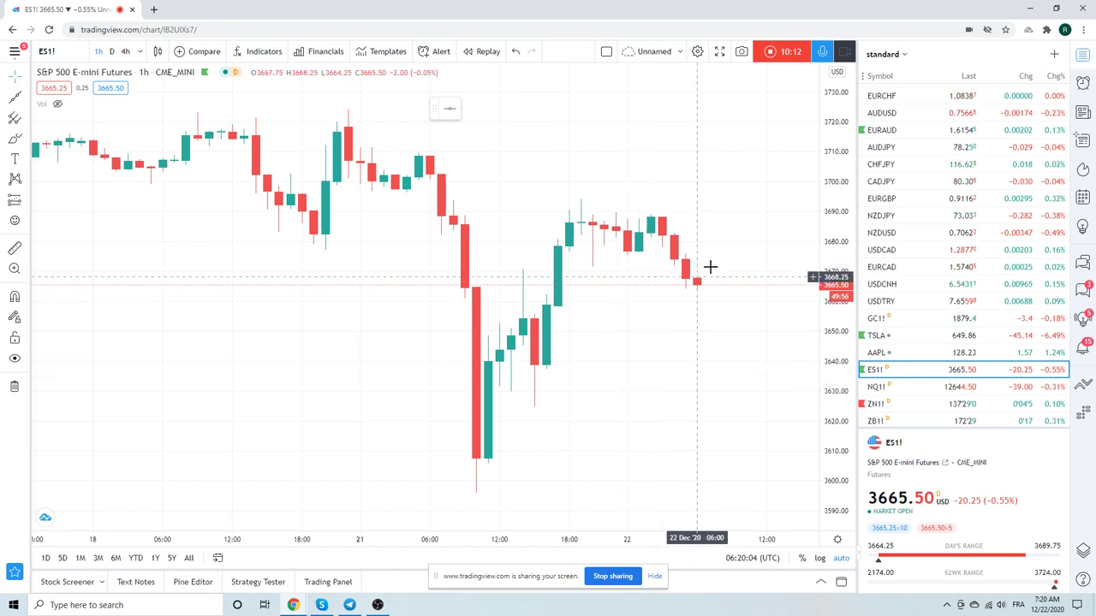
scroll(738, 276, "down", 1)
left_click(890, 420)
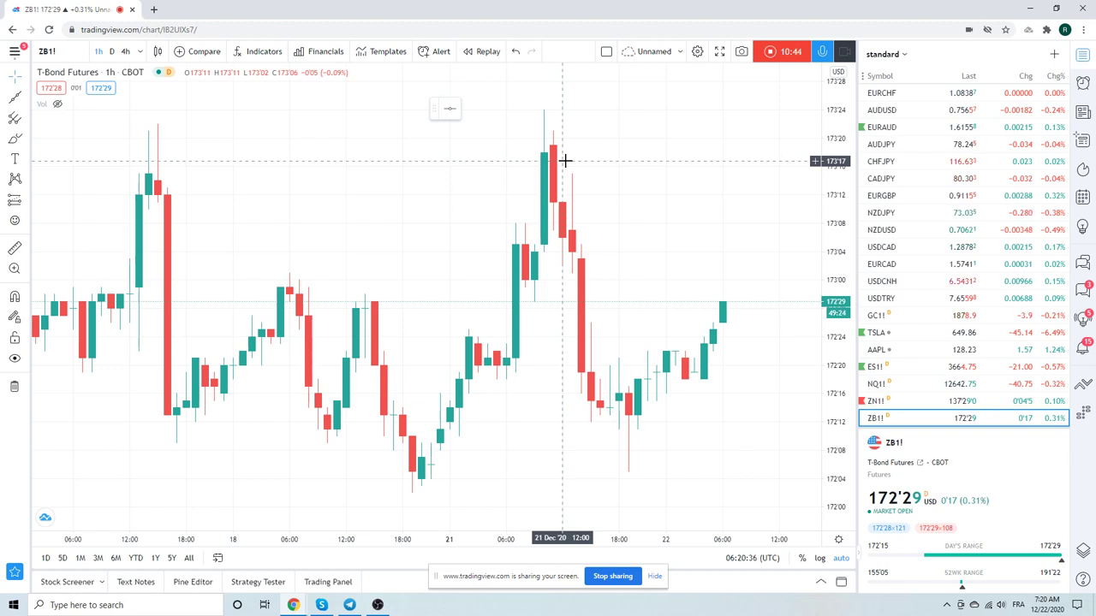
- Put T-Bond Futures on daily candles zoomed out to June, then open BTC1!
left_click(112, 51)
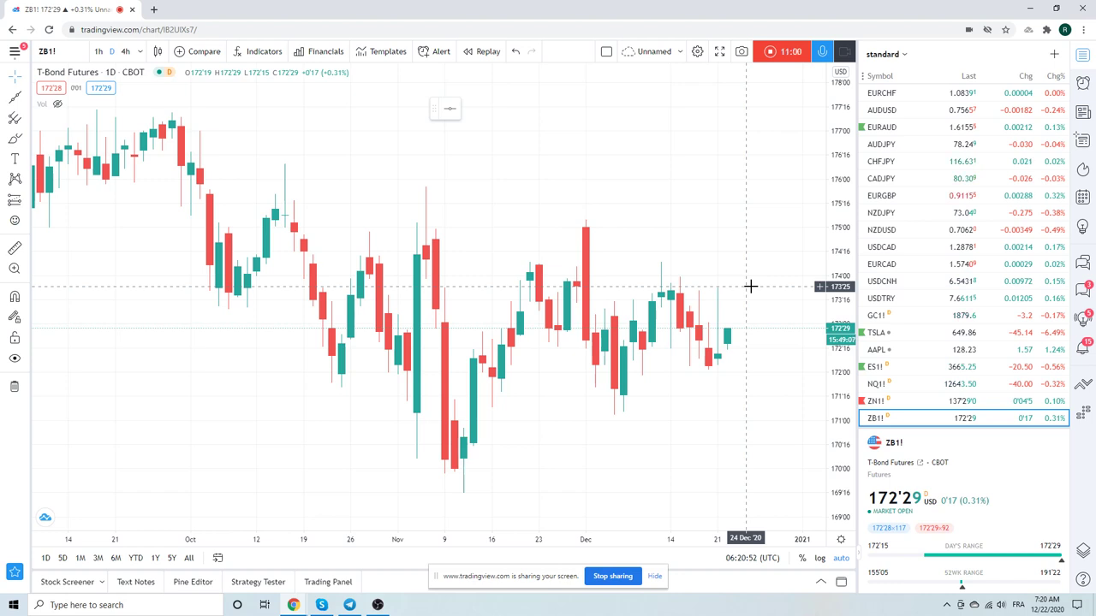
scroll(482, 286, "down", 3)
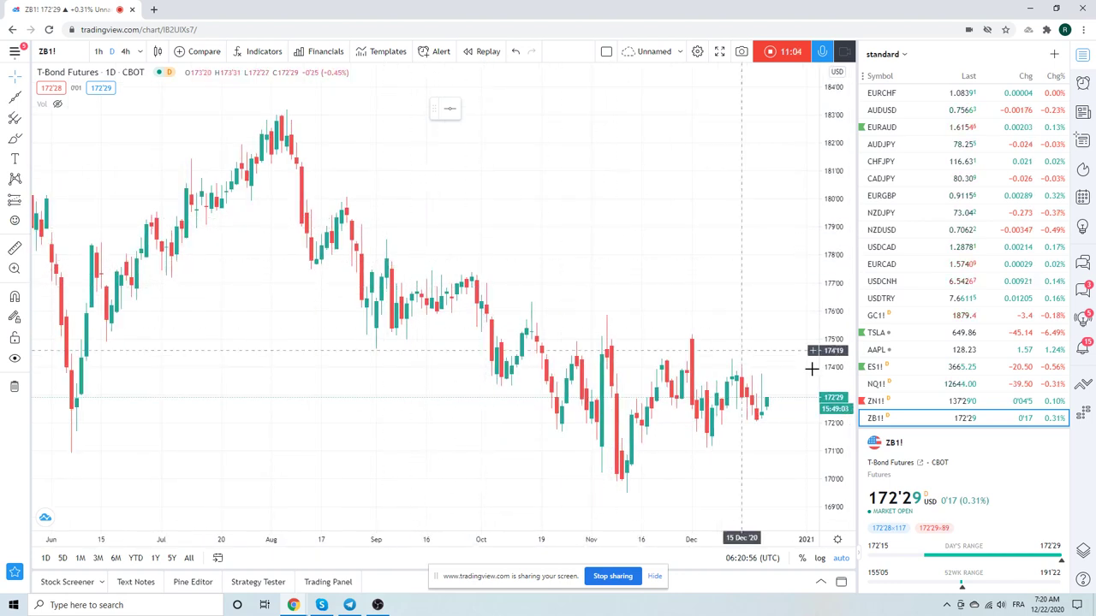
scroll(924, 235, "down", 5)
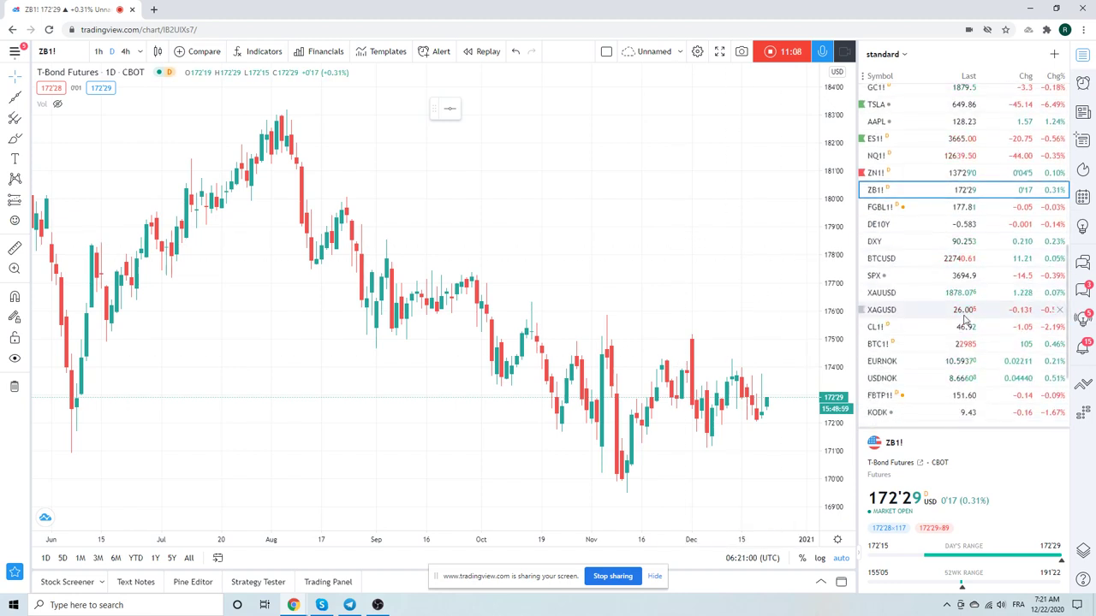
left_click(963, 343)
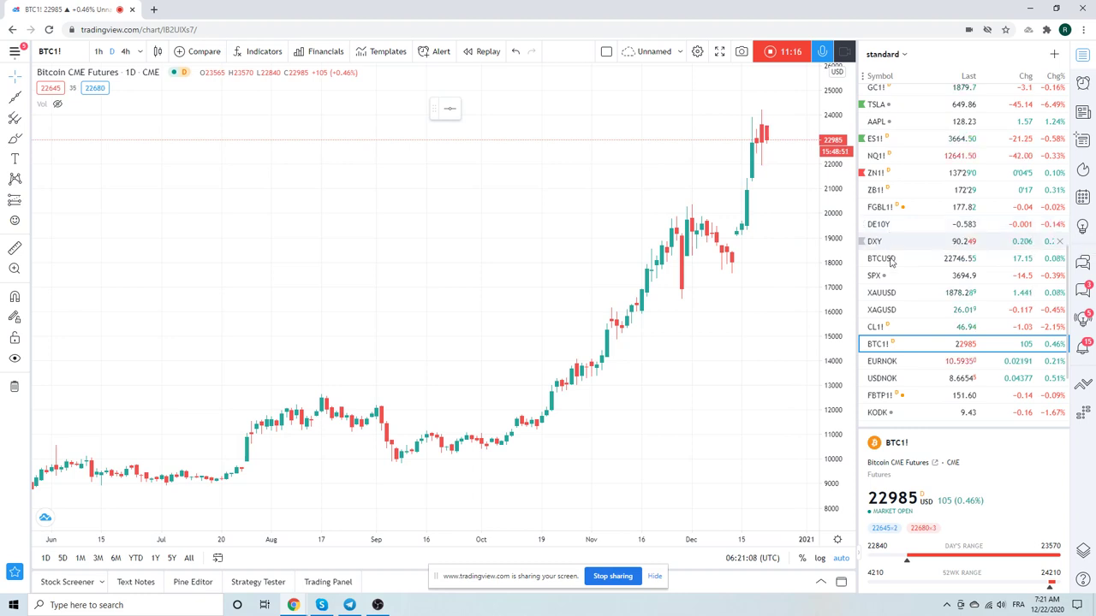
- Switch the chart to Light Crude Oil Futures (CL1!) from the watchlist
left_click(881, 327)
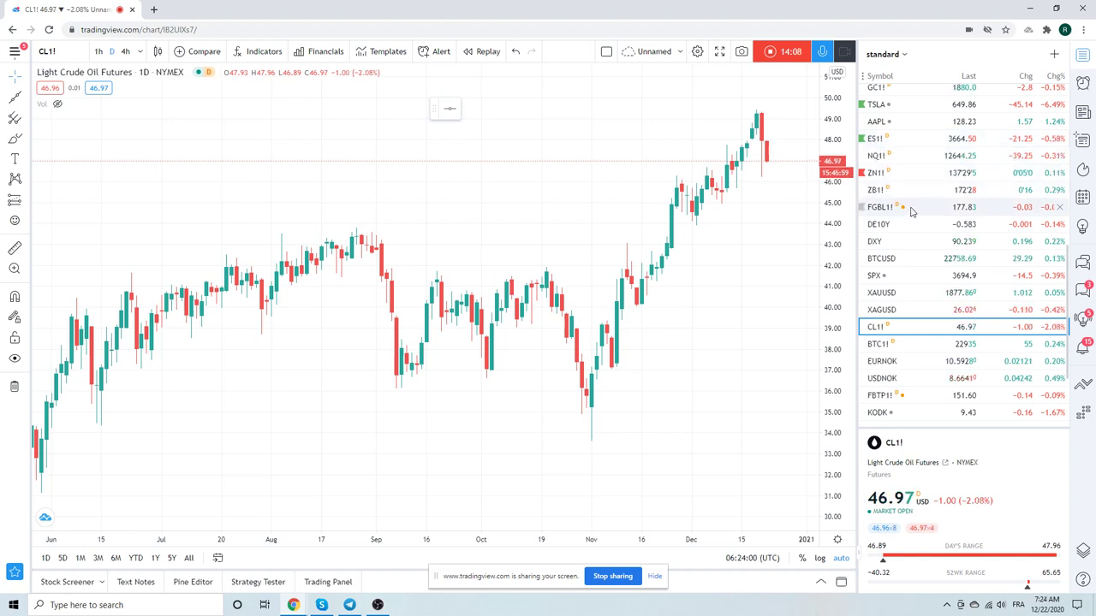
scroll(948, 255, "up", 3)
scroll(949, 255, "up", 4)
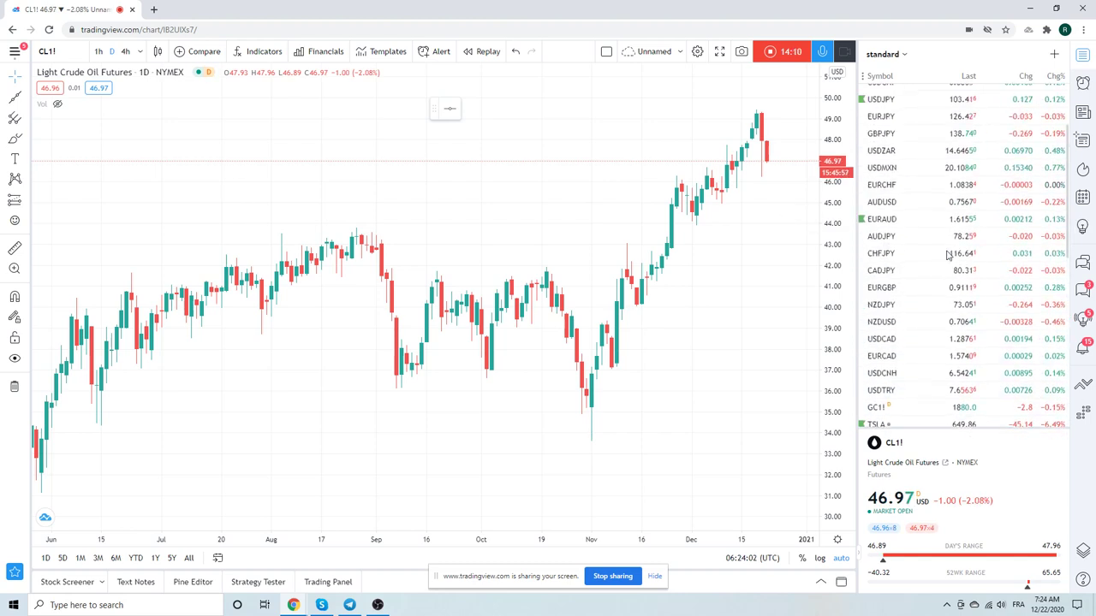
scroll(949, 255, "down", 1)
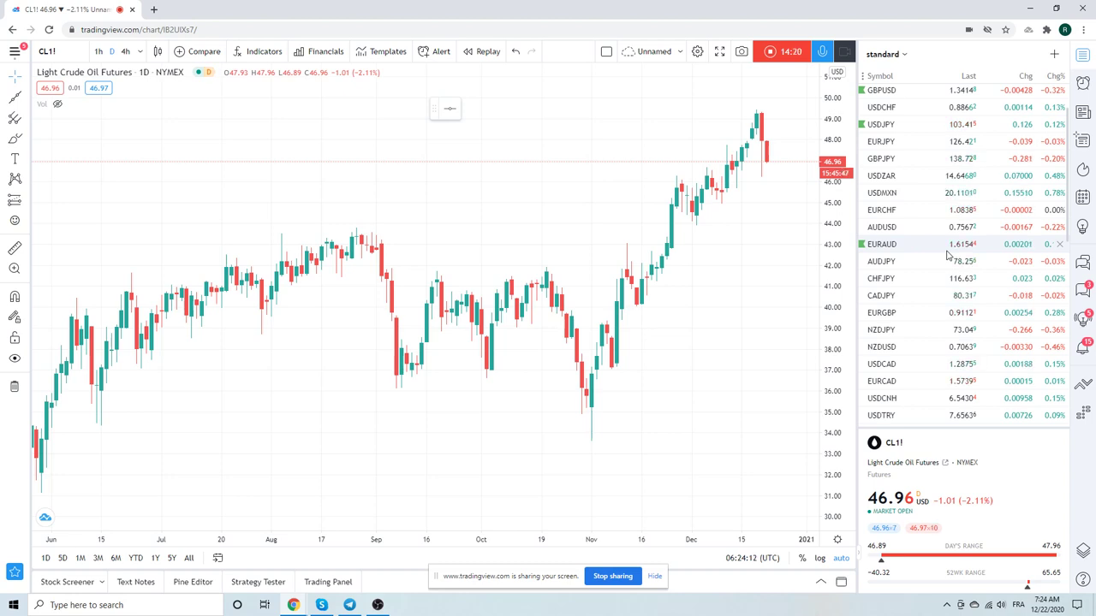
scroll(947, 253, "up", 3)
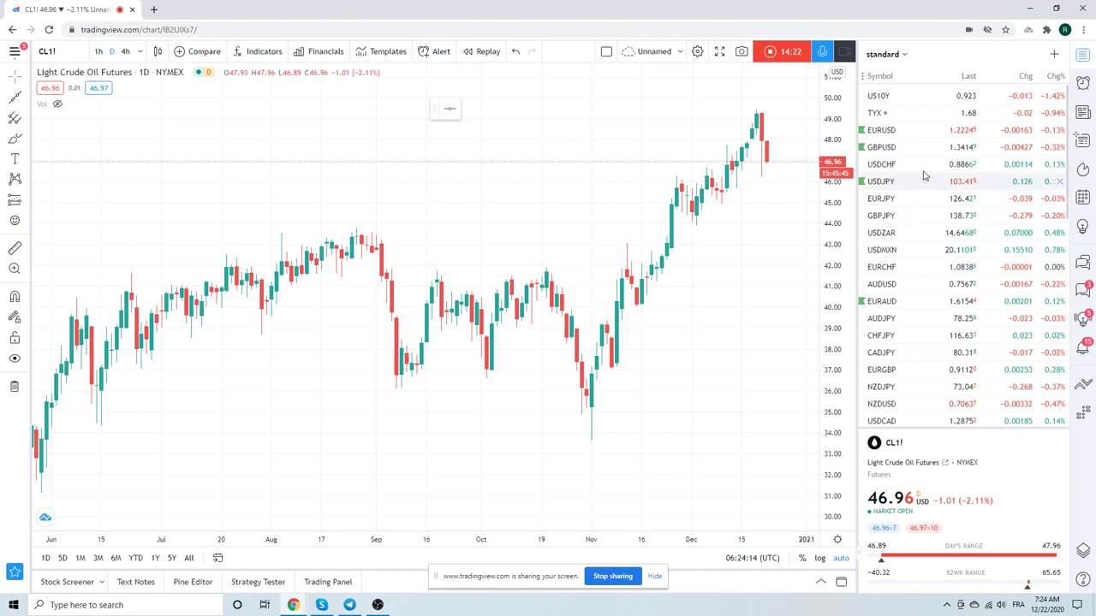